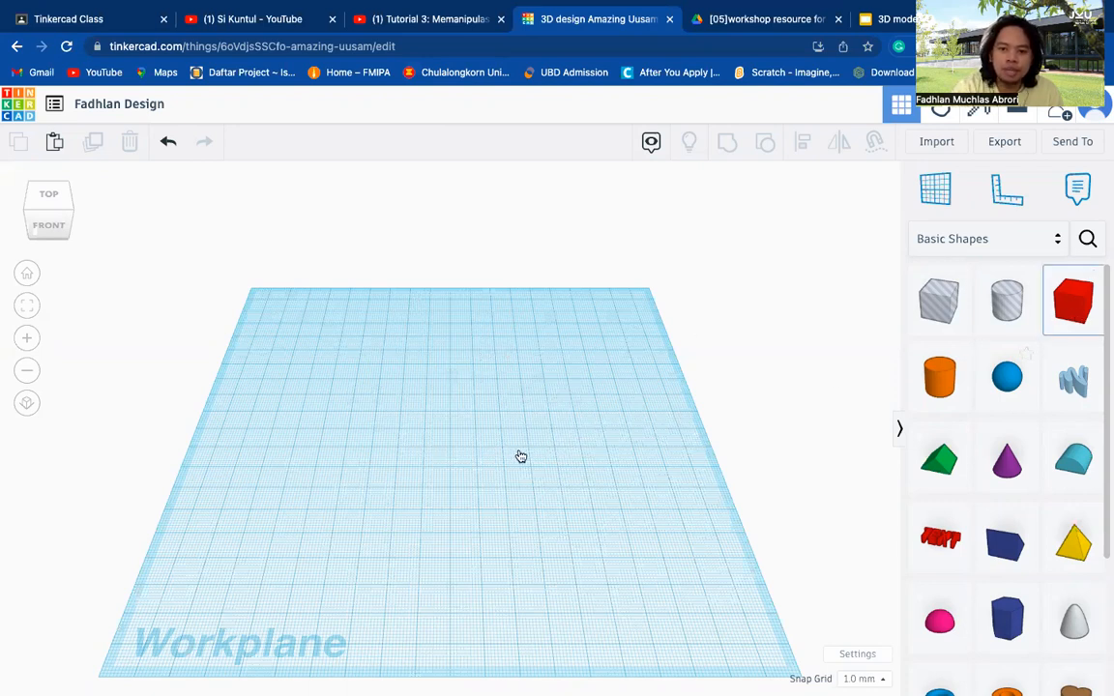
Place a box near the centre of the workplane and a roof shape on the workplane diagonally in front of it
click(459, 445)
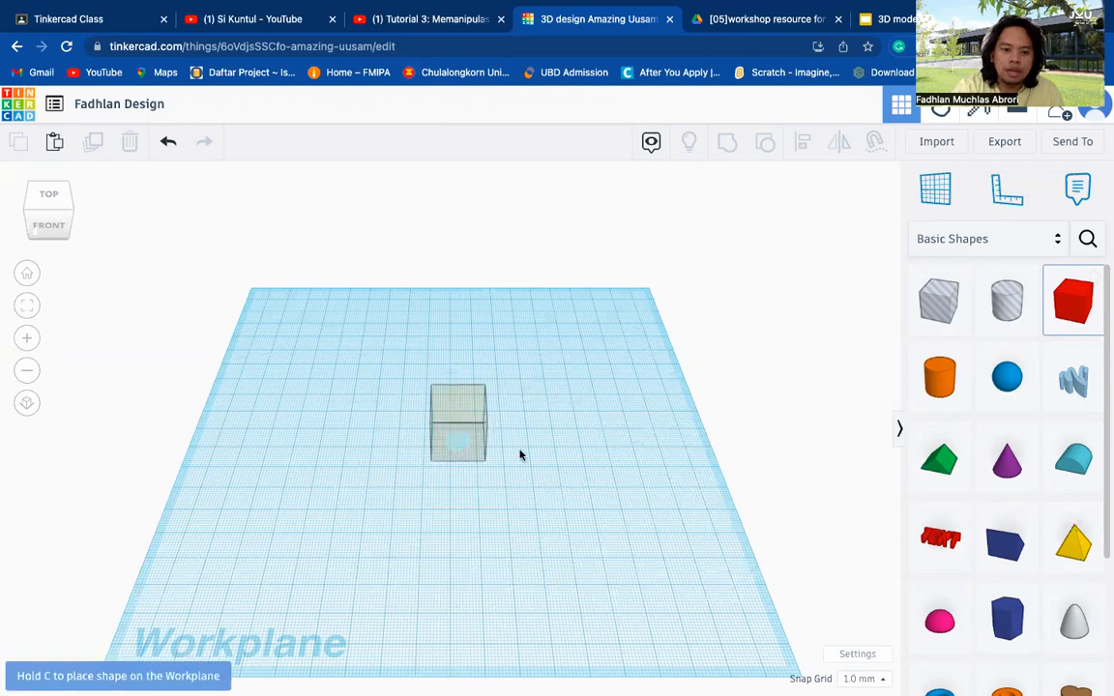
click(943, 474)
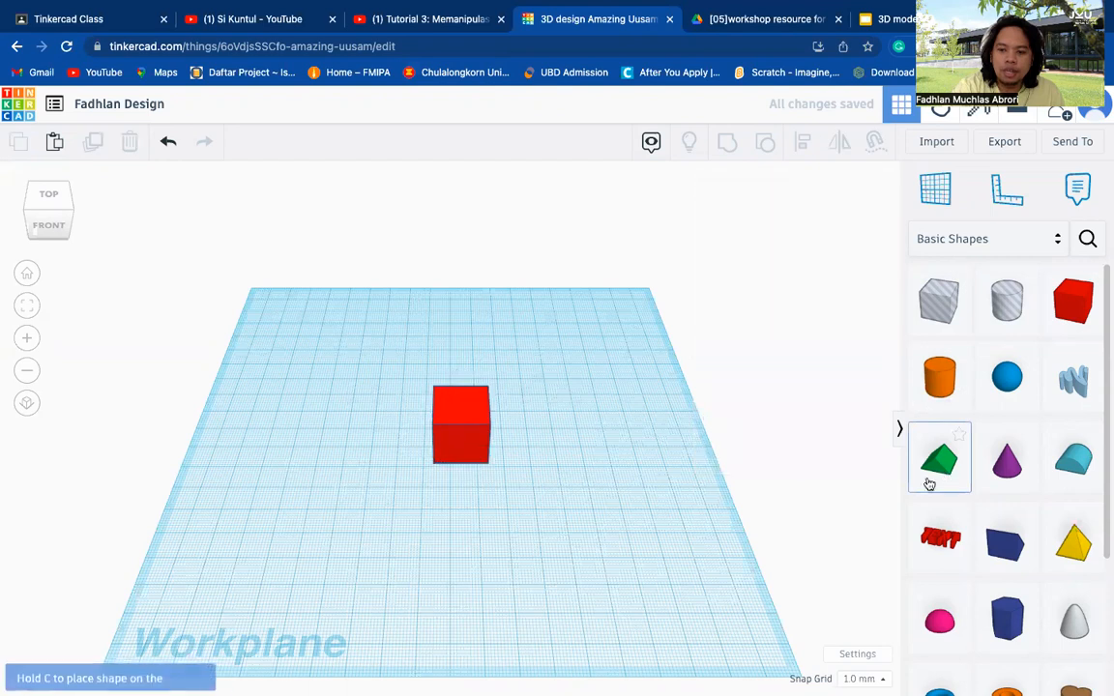
click(549, 538)
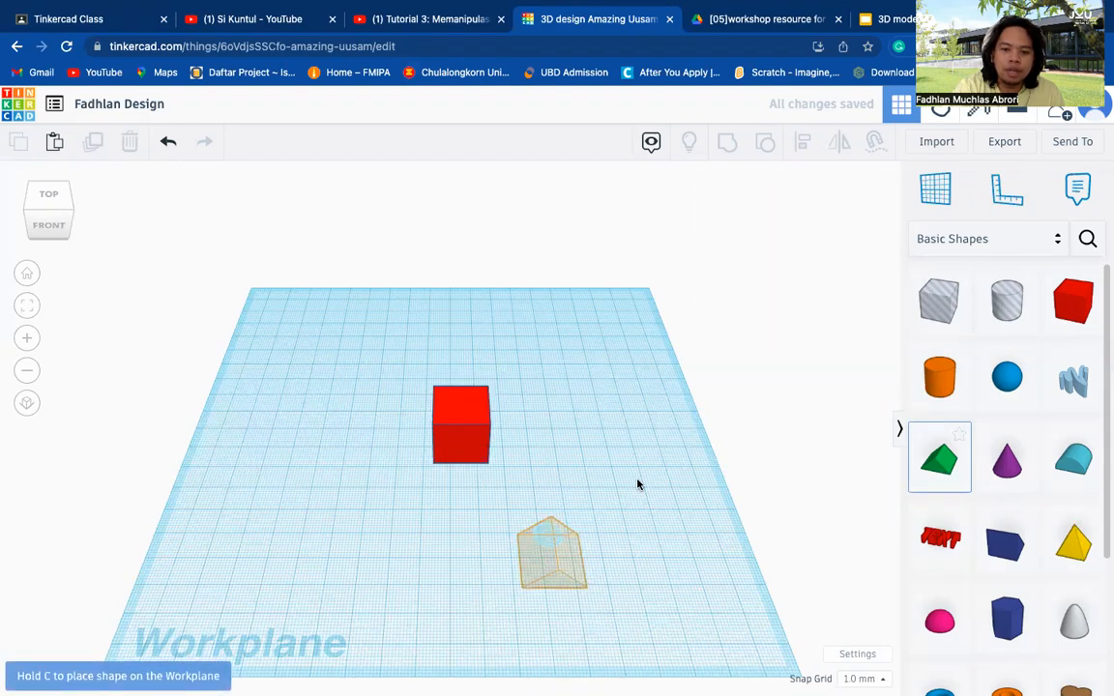
Raise the roof straight up off the workplane by about 25 mm
right_drag(638, 480, 631, 427)
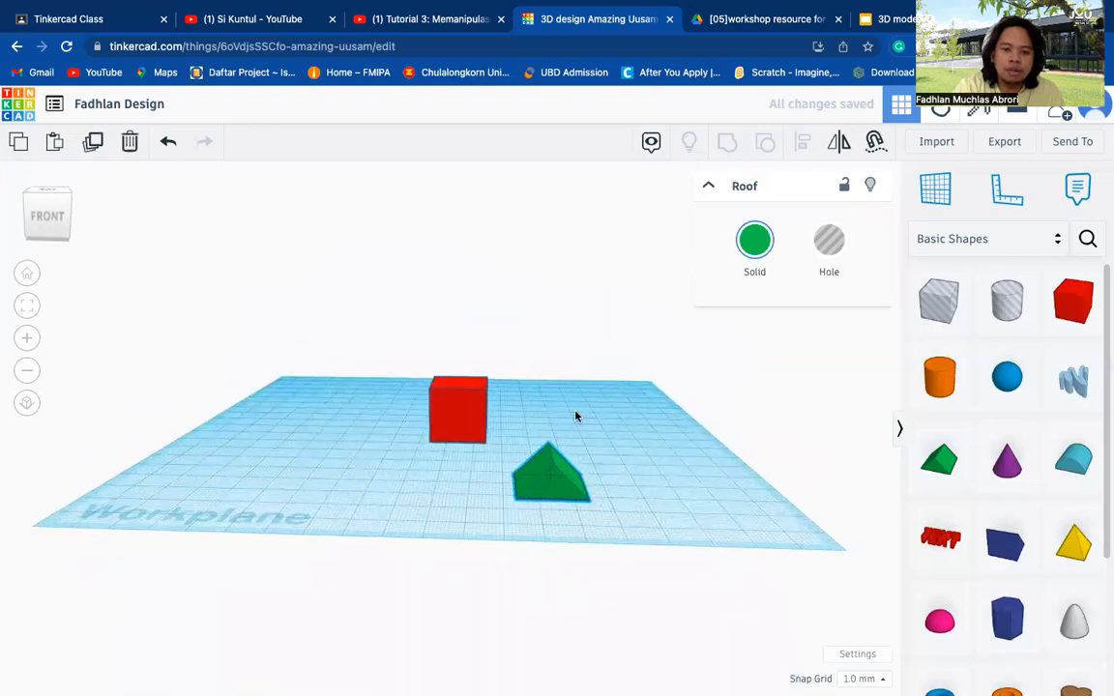
click(482, 410)
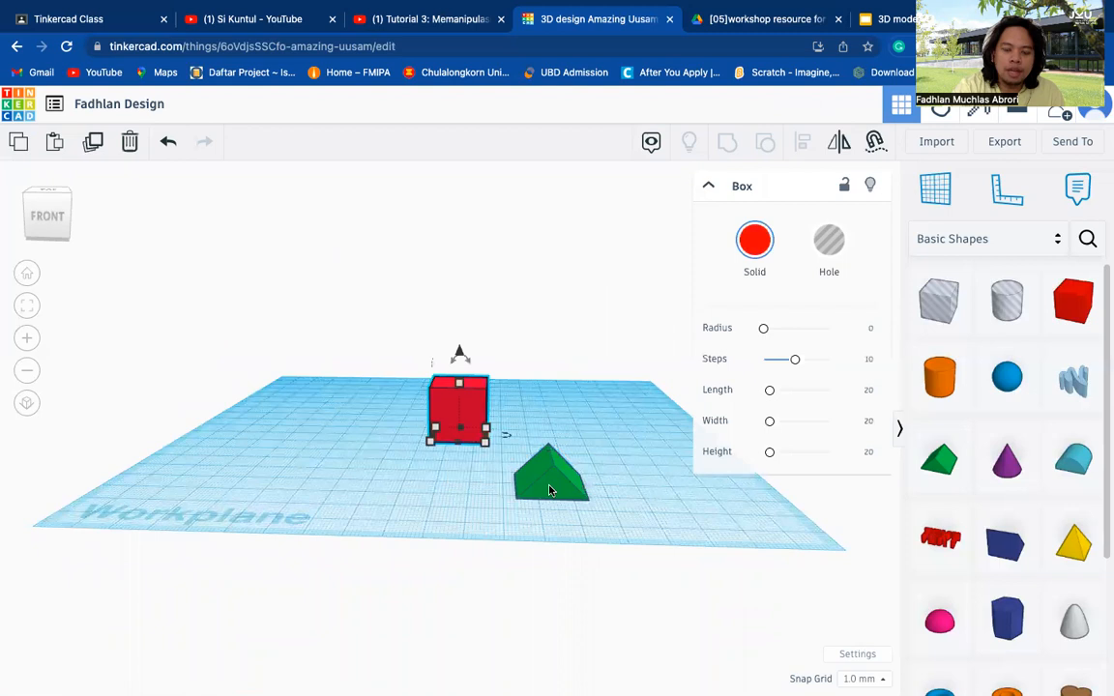
click(549, 489)
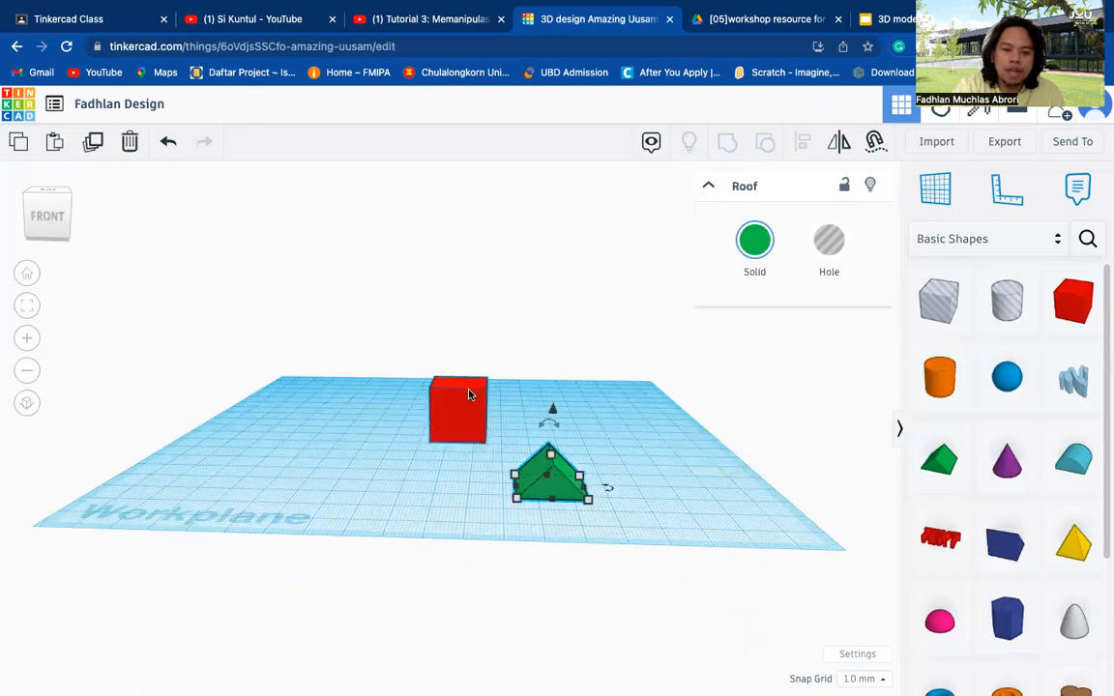
mouse_move(626, 406)
right_down()
mouse_move(599, 452)
mouse_move(617, 388)
mouse_move(627, 392)
right_up()
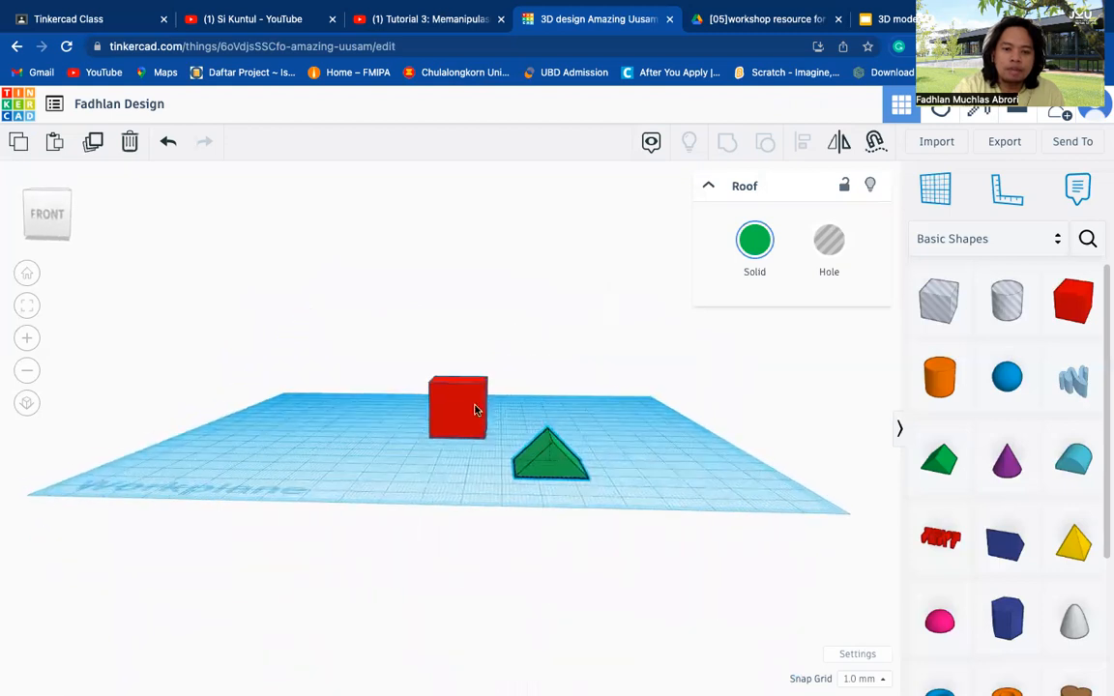
drag(551, 397, 544, 333)
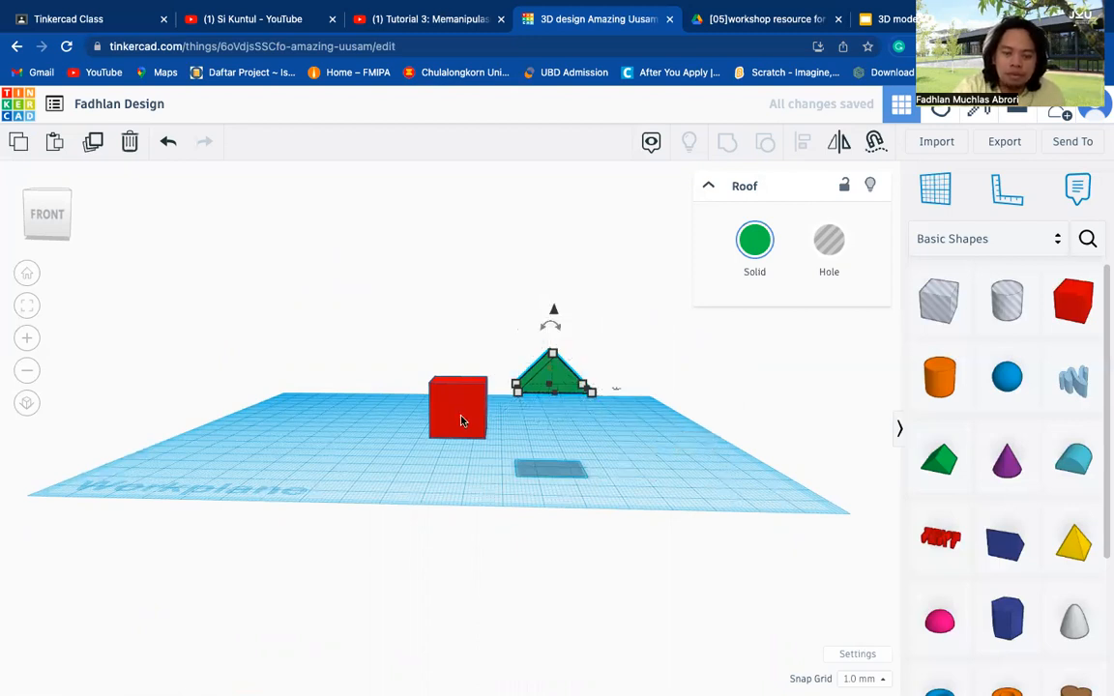
Set the roof's elevation above the workplane to 20 mm to match the box's height
right_drag(617, 452, 477, 426)
click(476, 428)
right_drag(473, 501, 476, 416)
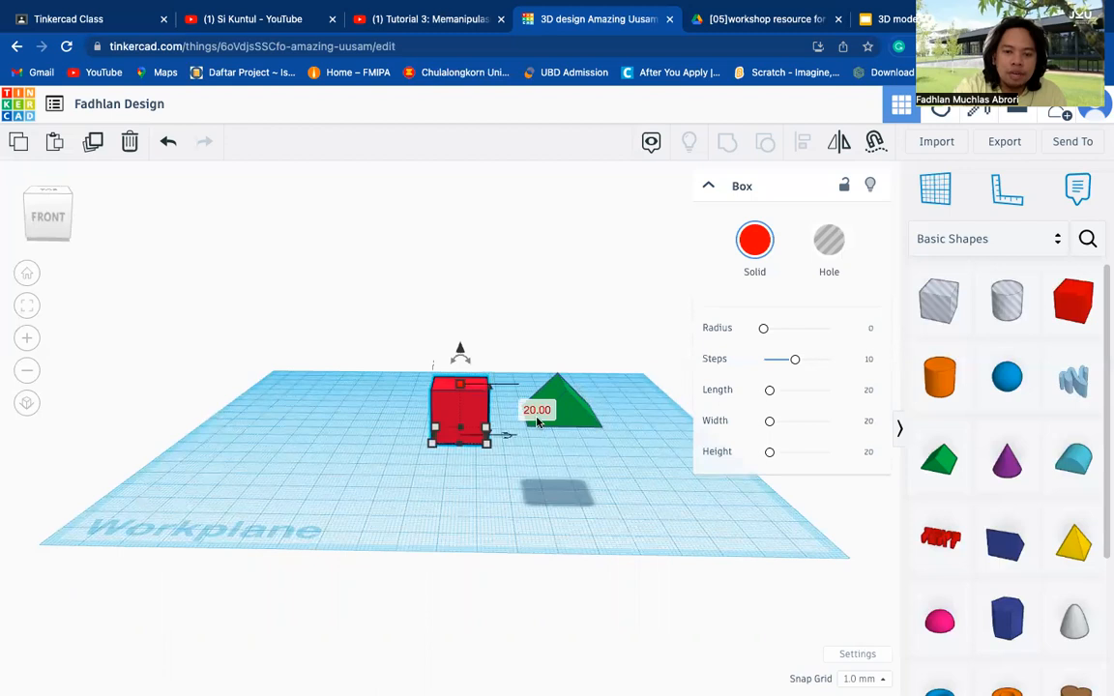
click(569, 408)
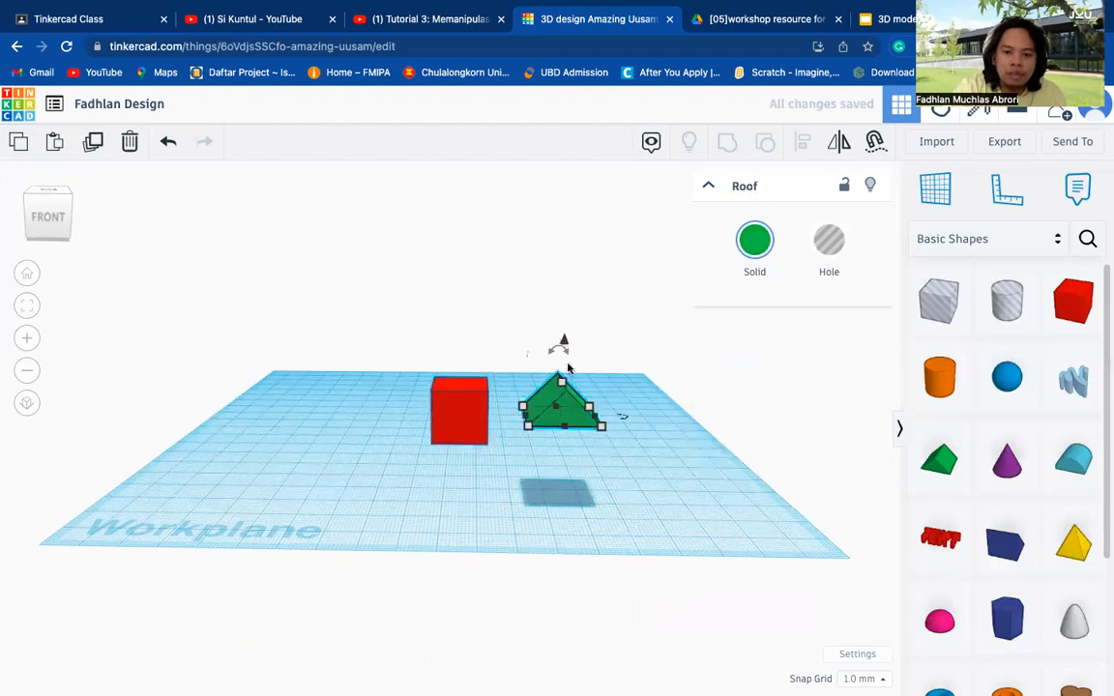
mouse_move(566, 343)
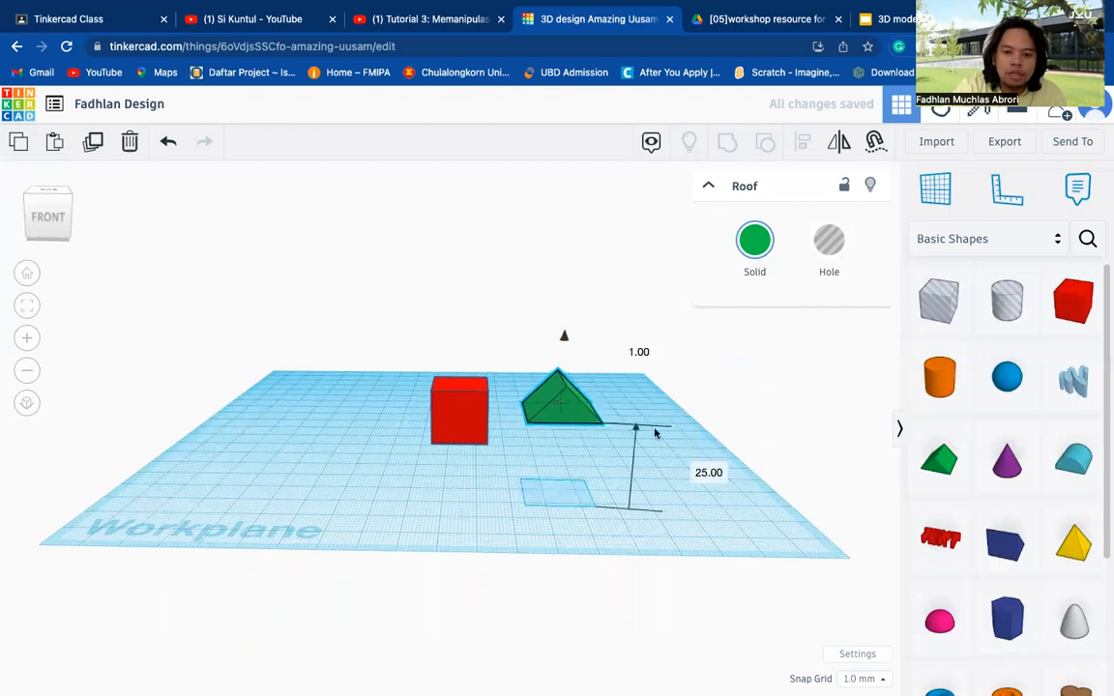
click(715, 473)
text(20)
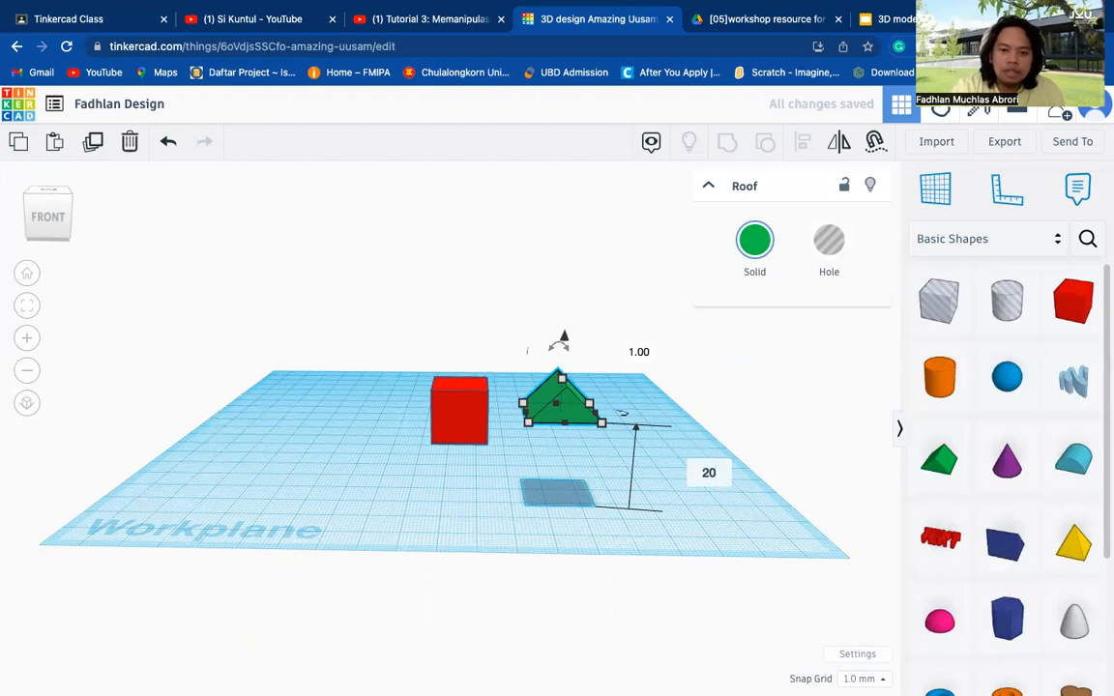
key(Return)
Move the raised roof horizontally over the red box so it sits on top, and check the fit
right_drag(420, 481, 420, 502)
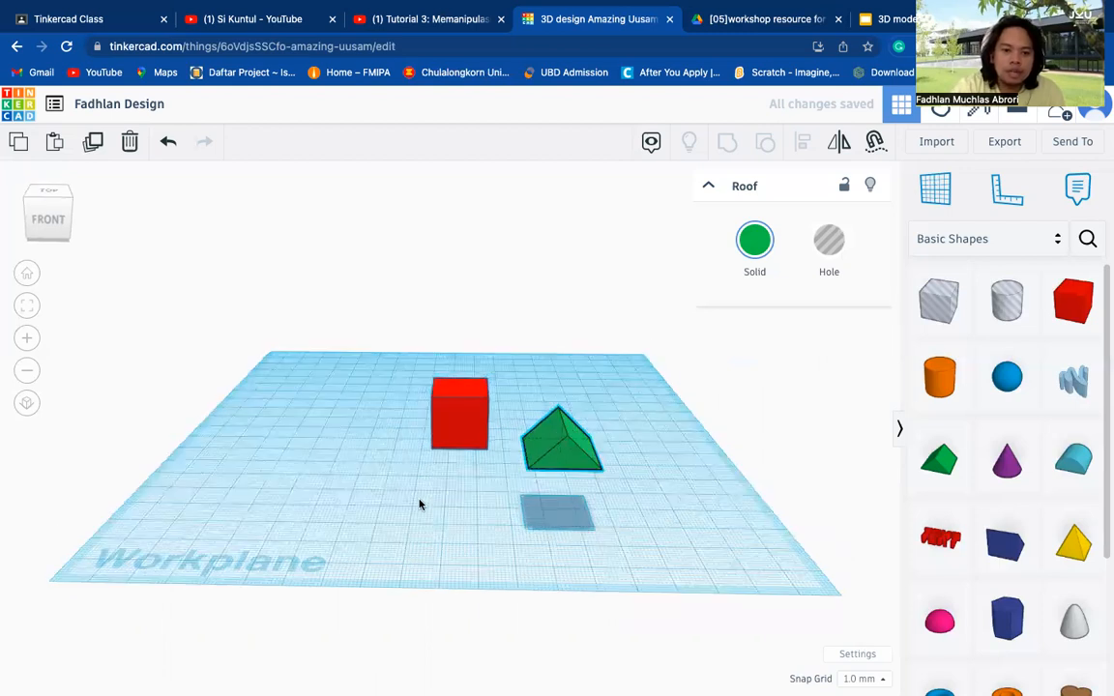
drag(463, 421, 445, 397)
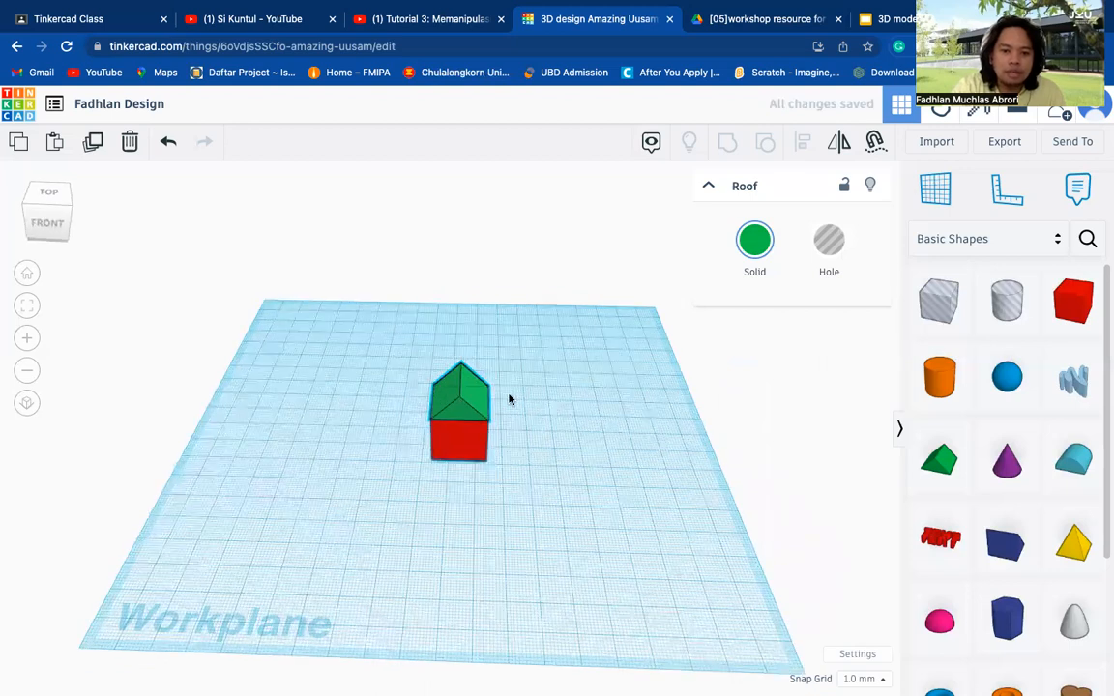
right_drag(509, 397, 478, 402)
right_drag(552, 408, 604, 406)
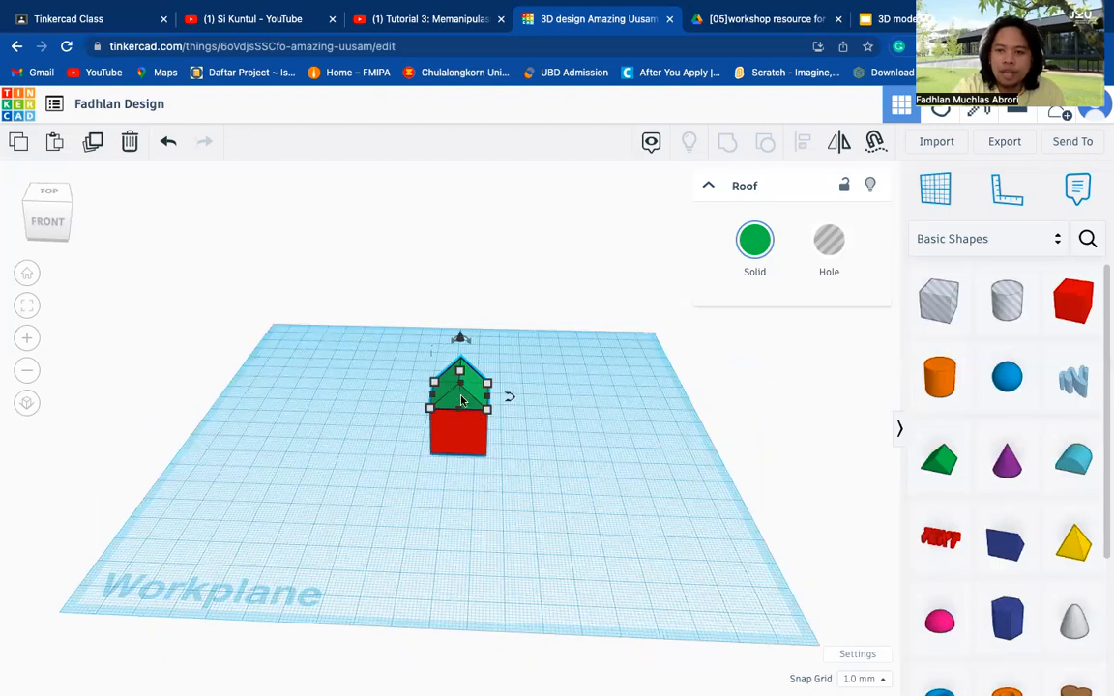
Move the roof off the box, and undo the roof's moves back to its original place on the workplane
drag(459, 398, 560, 474)
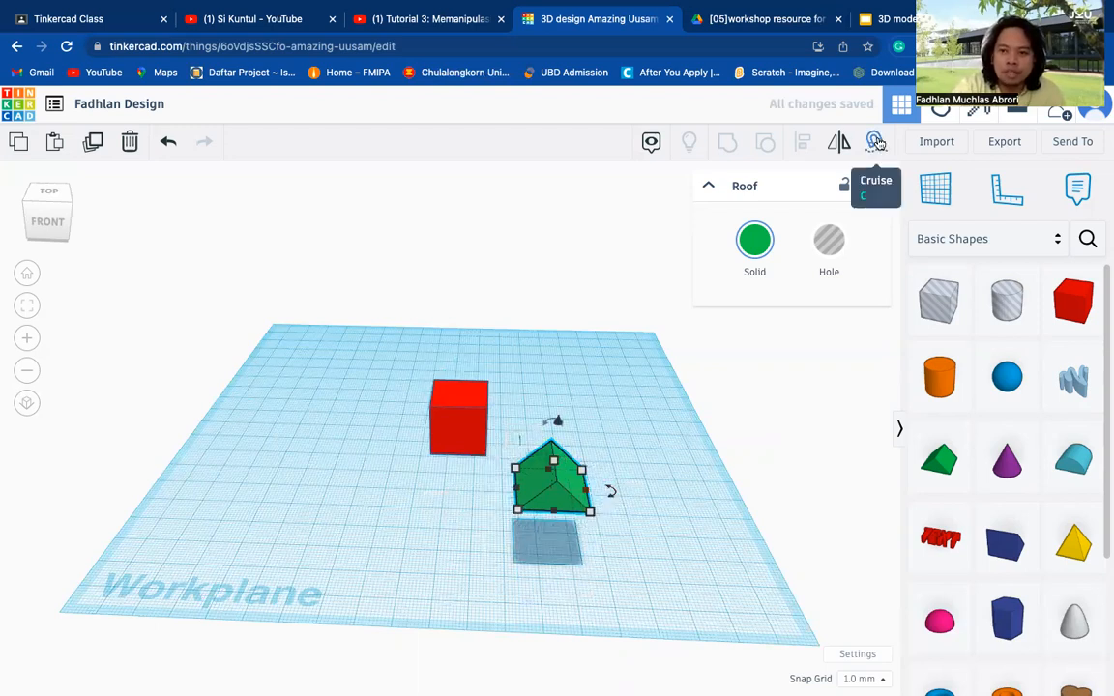
click(167, 144)
click(168, 144)
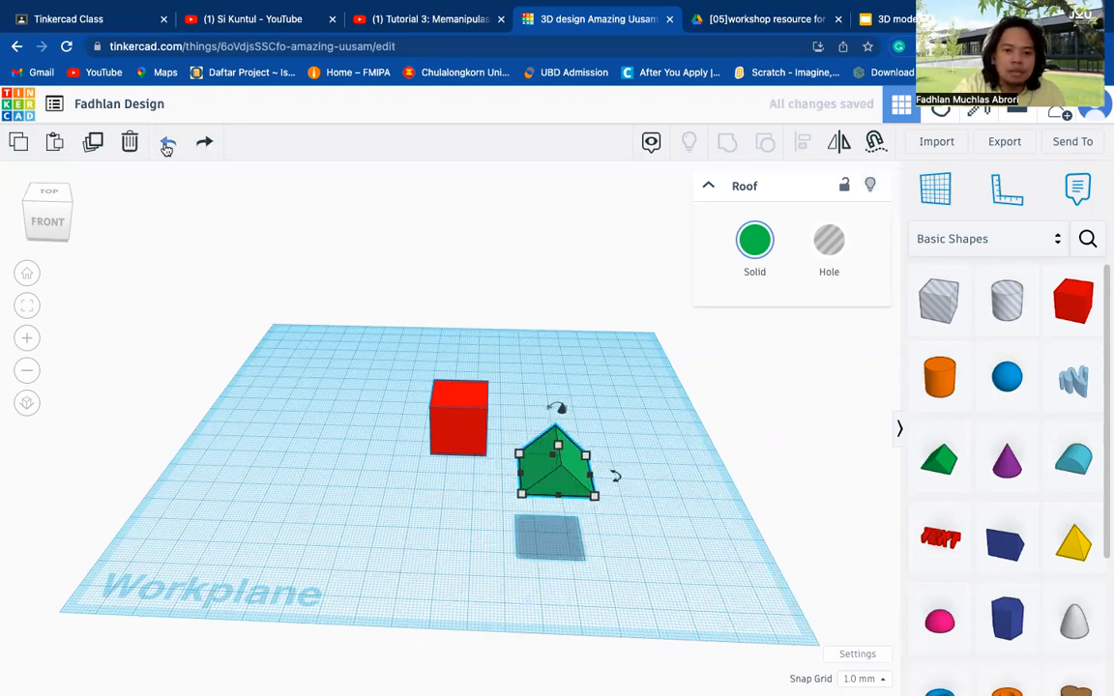
click(167, 145)
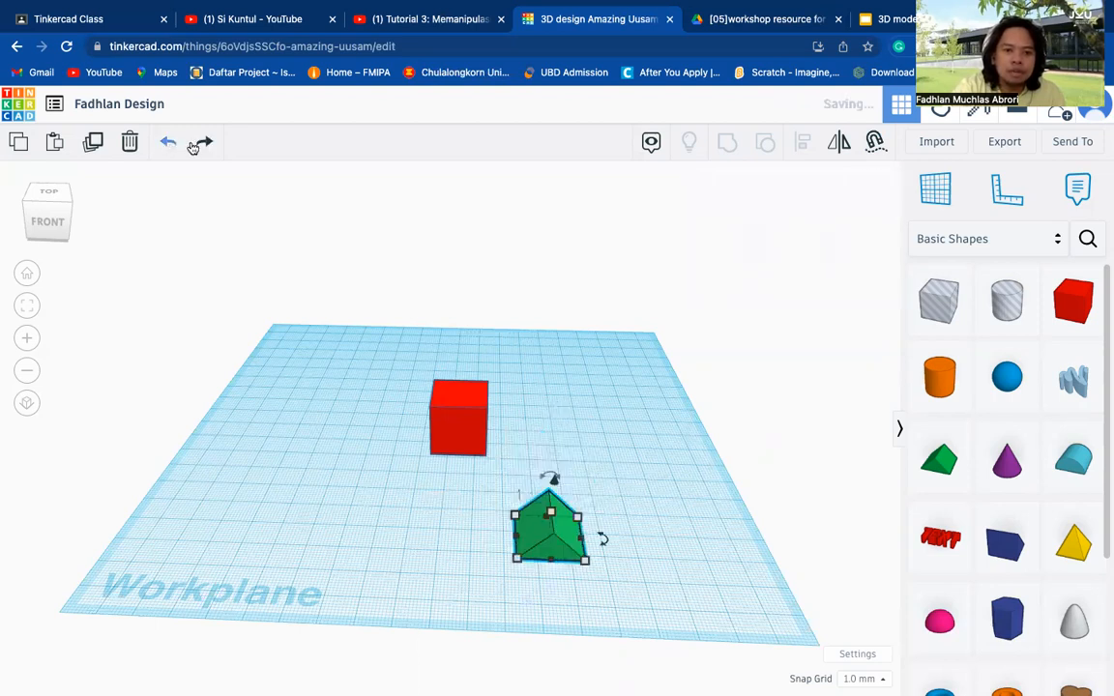
click(201, 146)
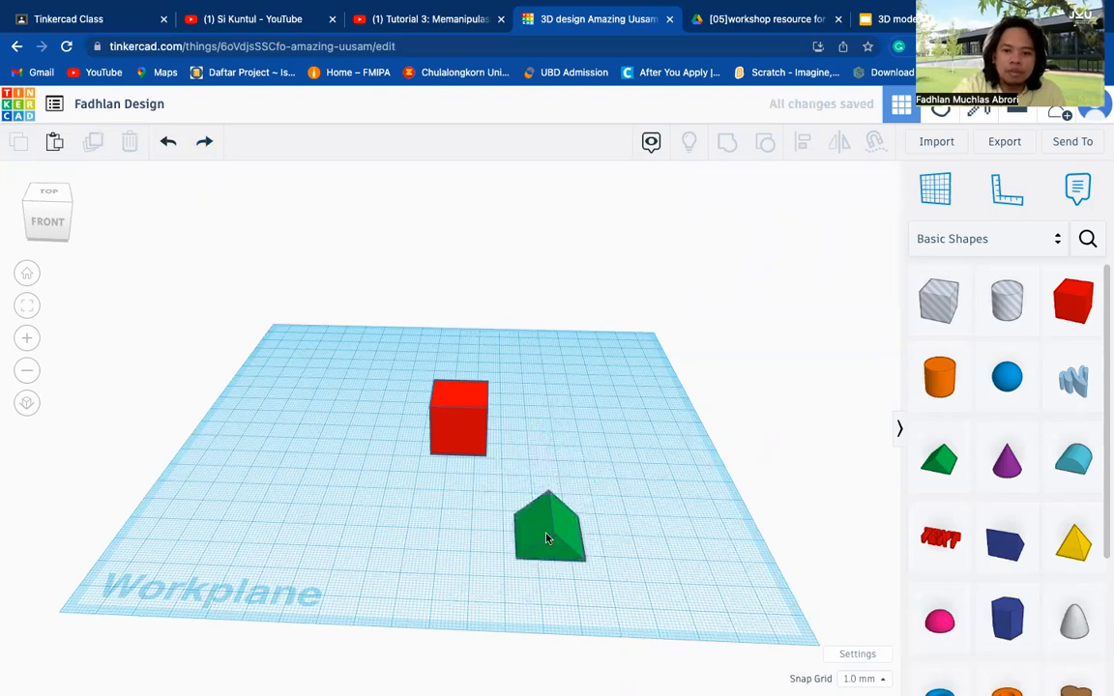
Use Cruise on the roof to place it directly on the top face of the red box
click(546, 539)
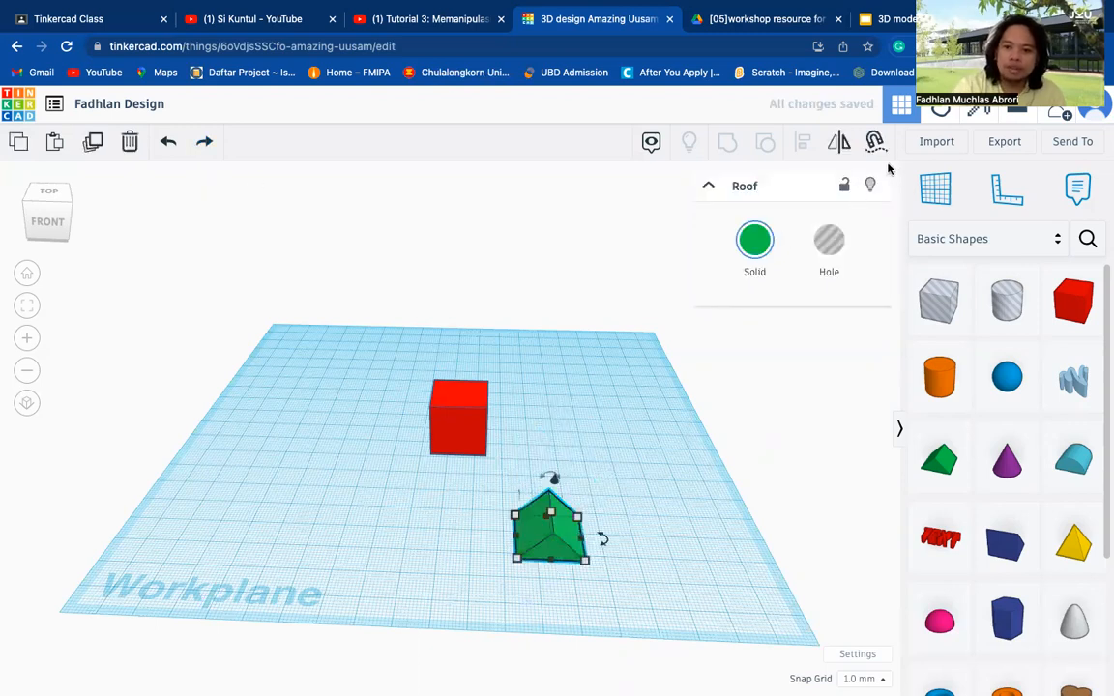
click(873, 145)
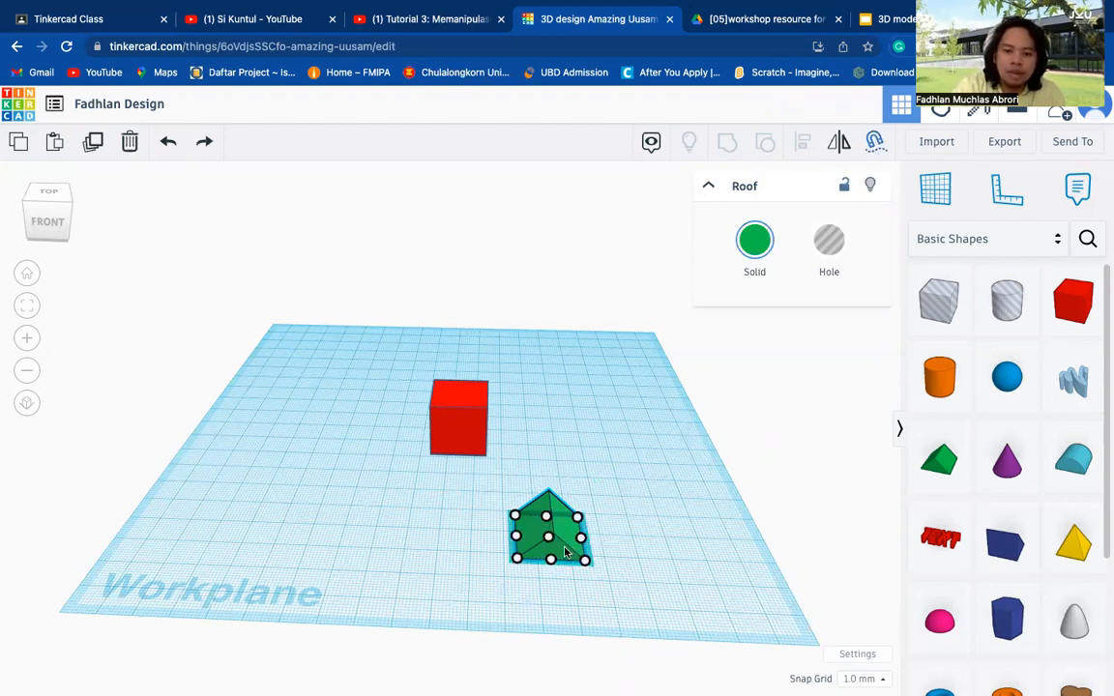
drag(544, 536, 526, 520)
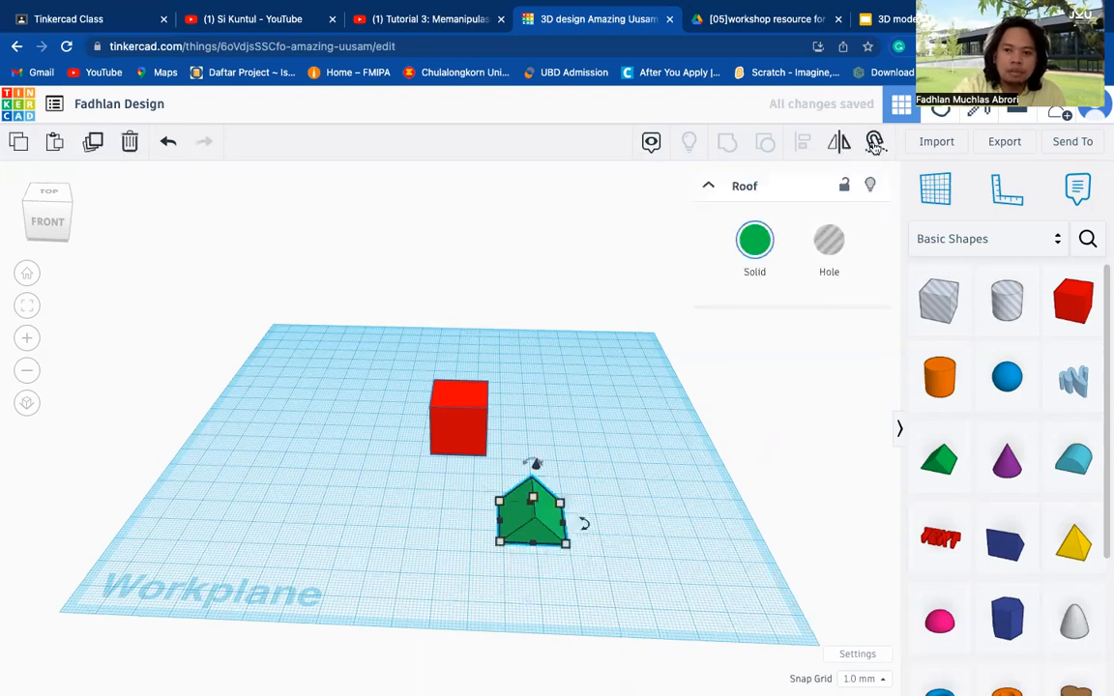
click(876, 142)
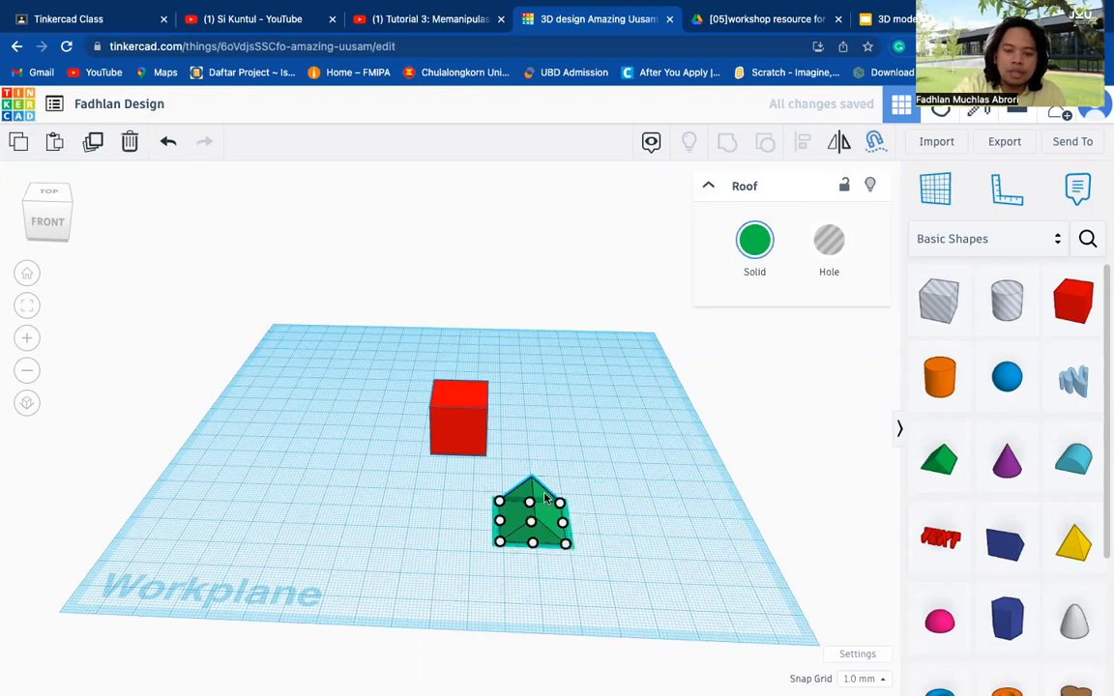
scroll(548, 510, up, 1)
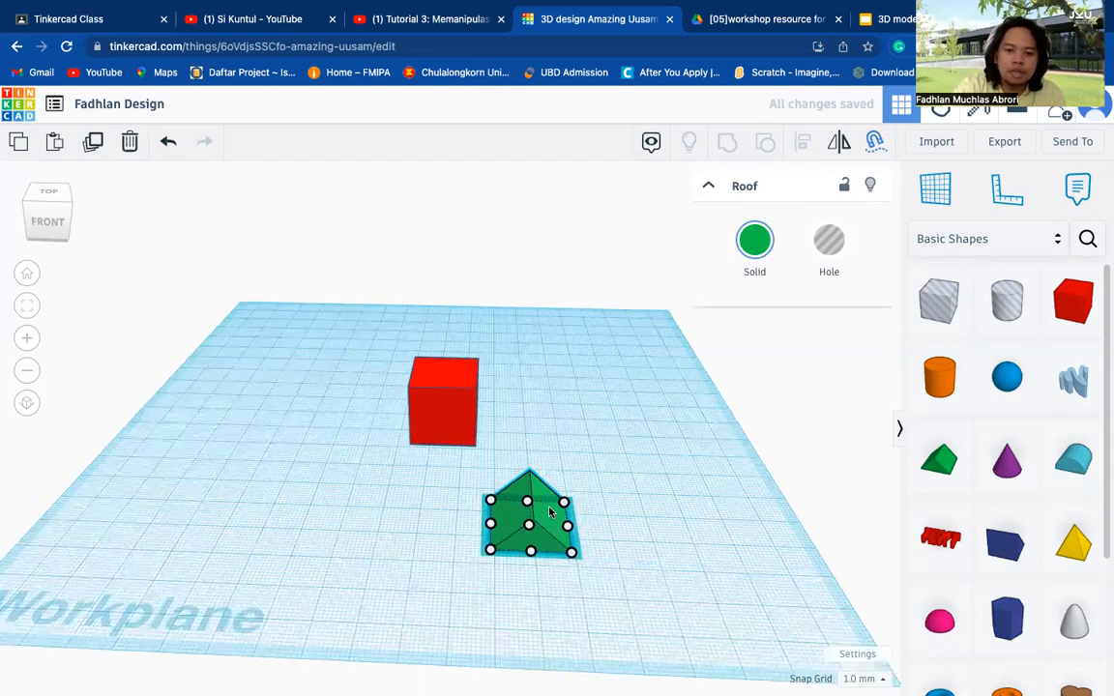
drag(528, 500, 445, 361)
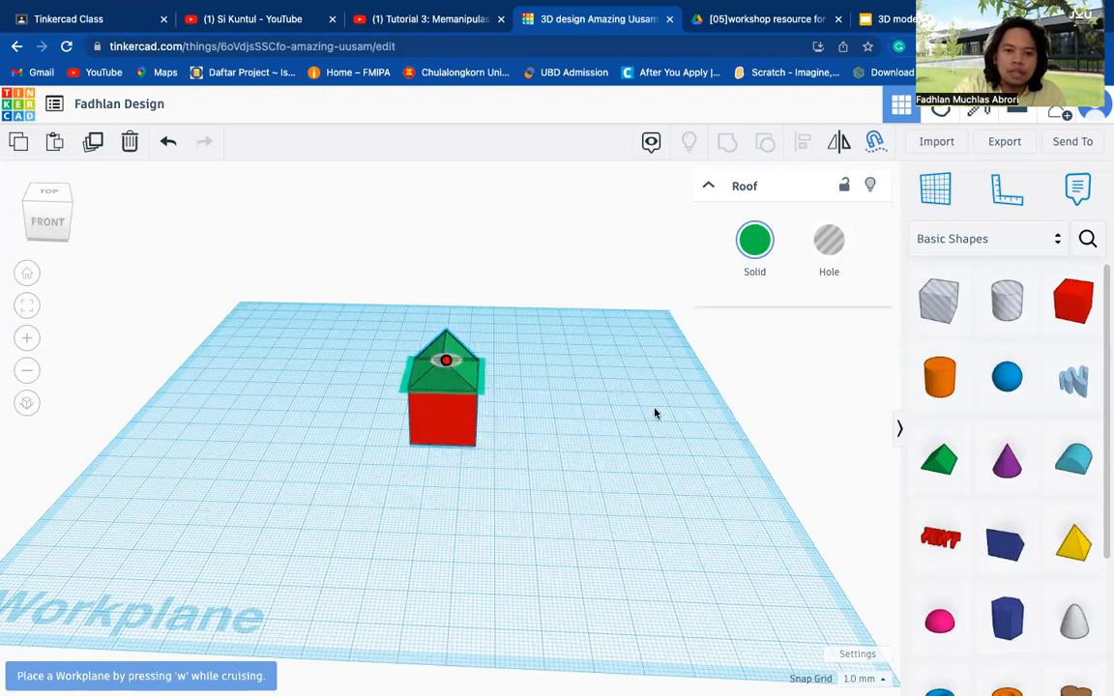
key(w)
Nudge the roof from above so its edges line up with the box, and deselect it
right_drag(655, 494, 486, 325)
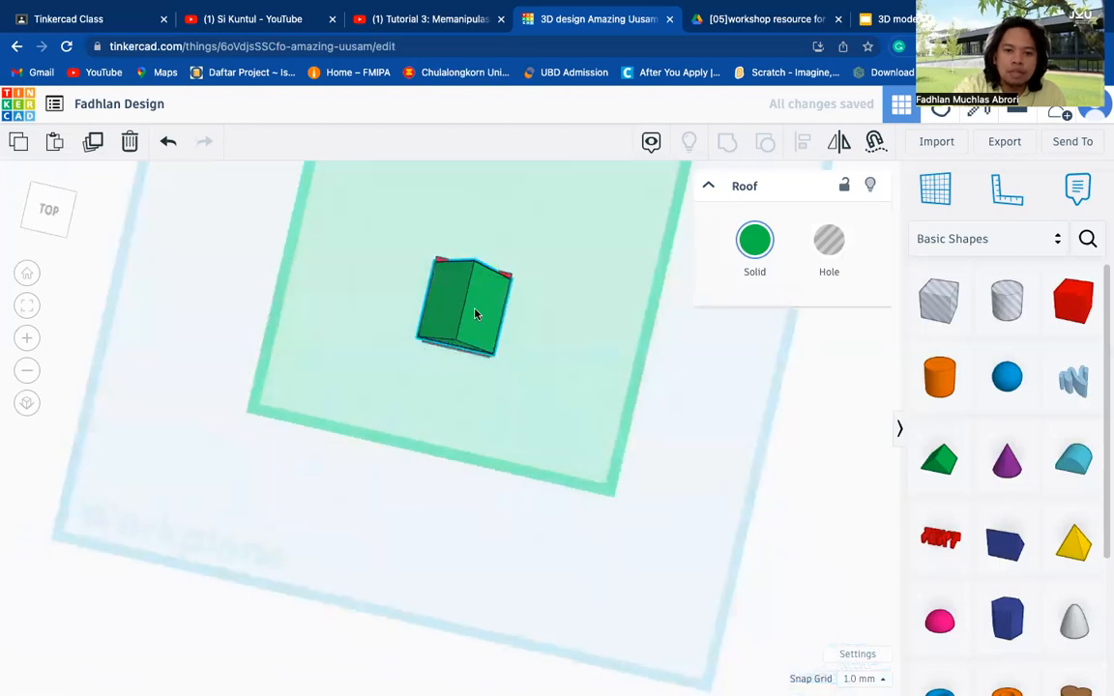
click(475, 312)
click(476, 310)
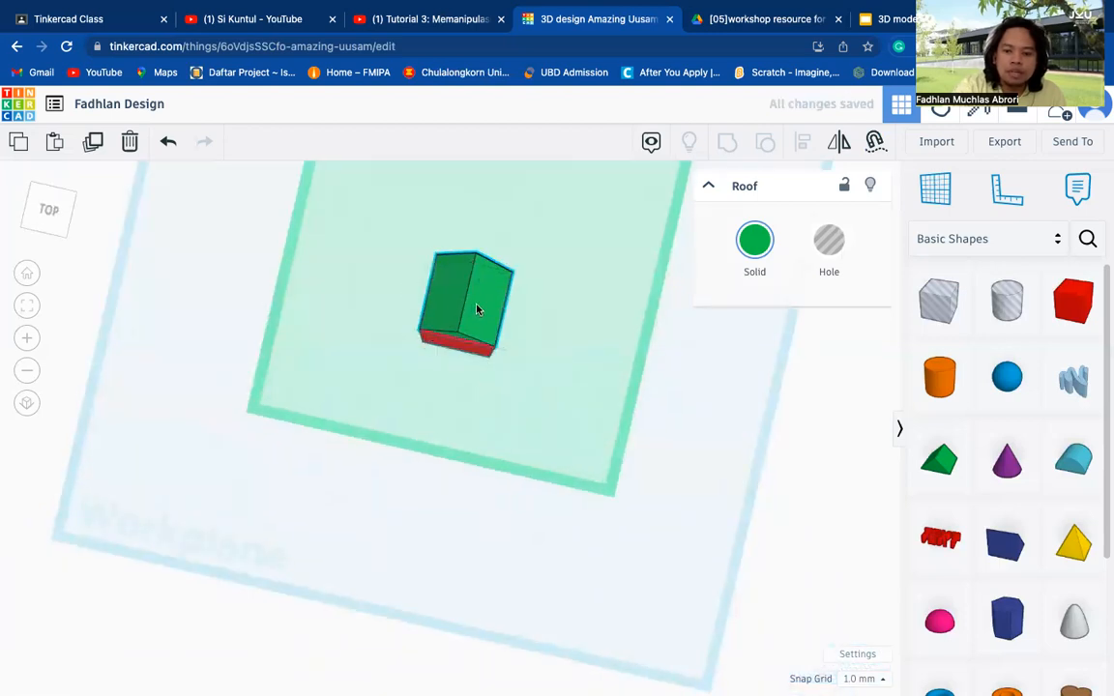
click(477, 310)
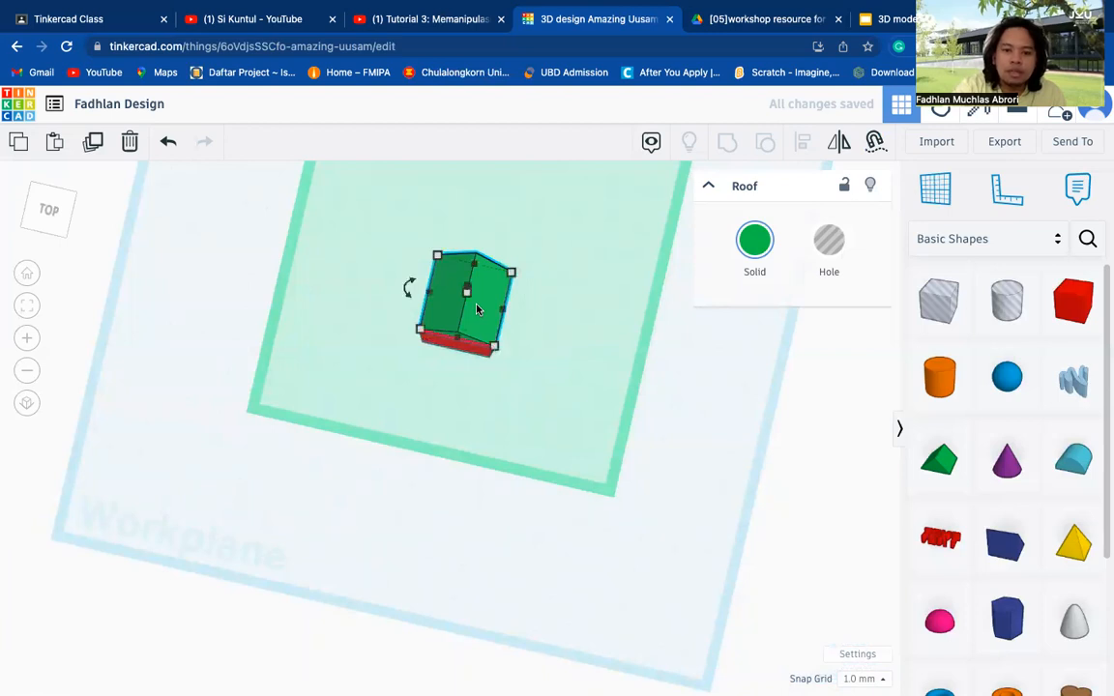
drag(477, 310, 477, 313)
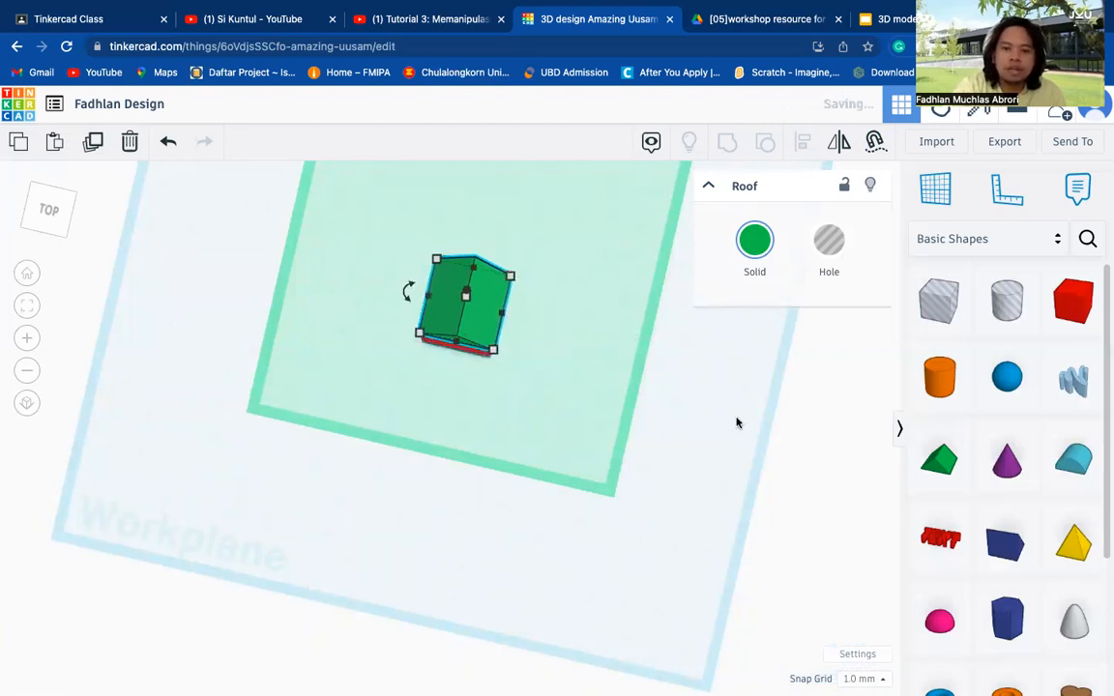
click(740, 382)
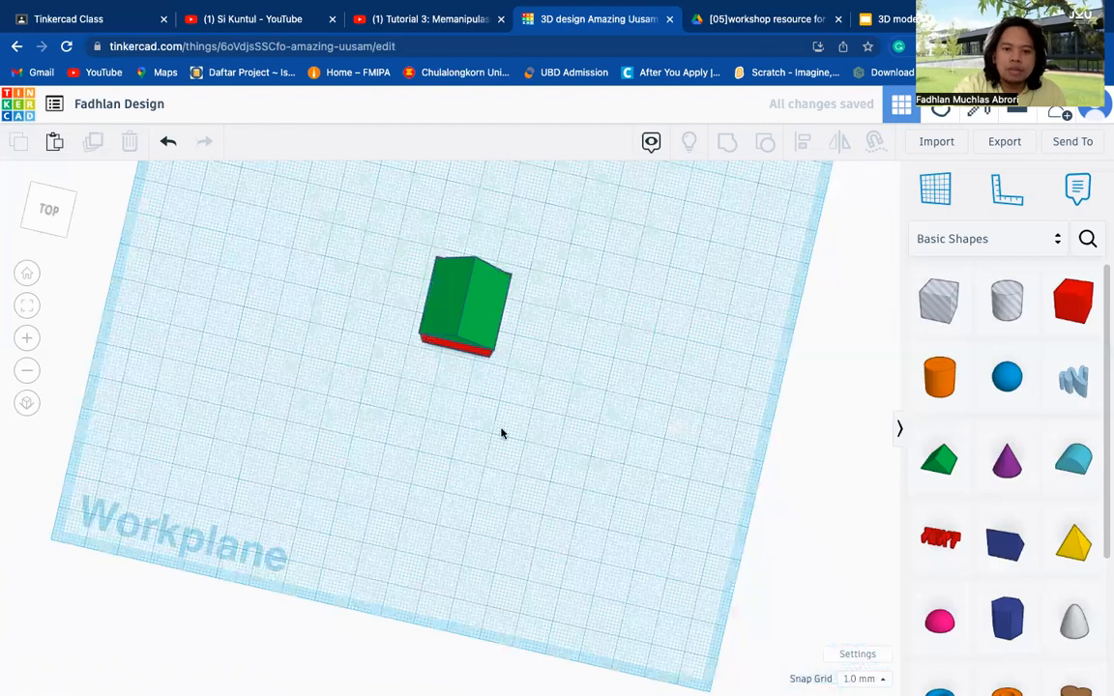
right_drag(440, 488, 448, 426)
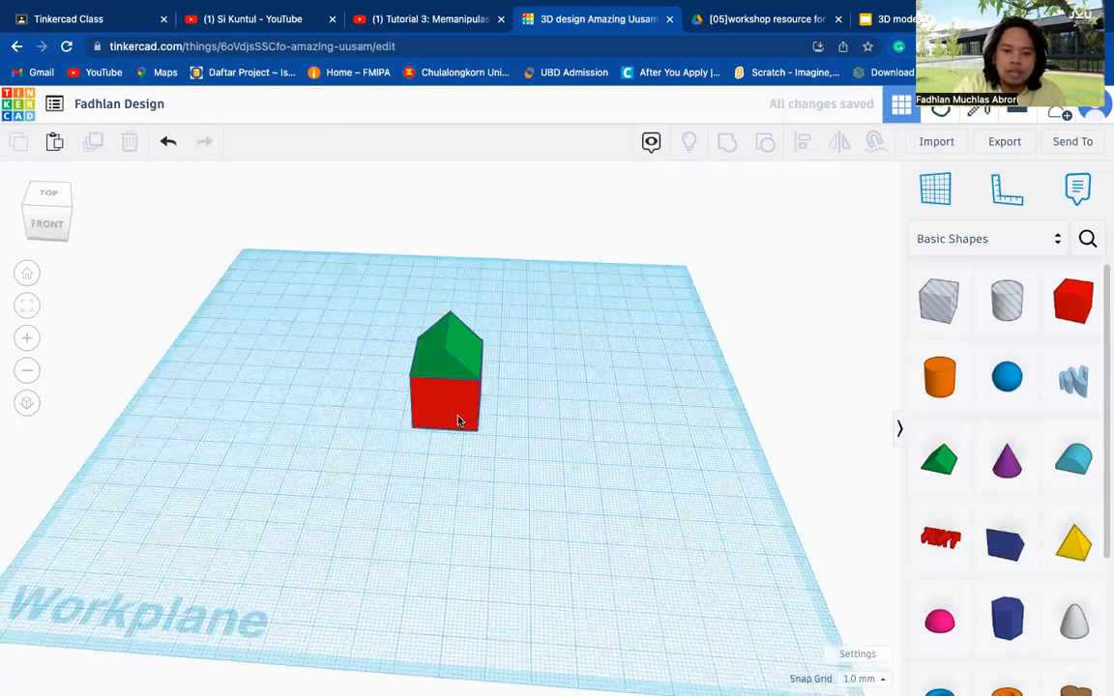
Select the box and the roof together and group them into one shape
click(461, 416)
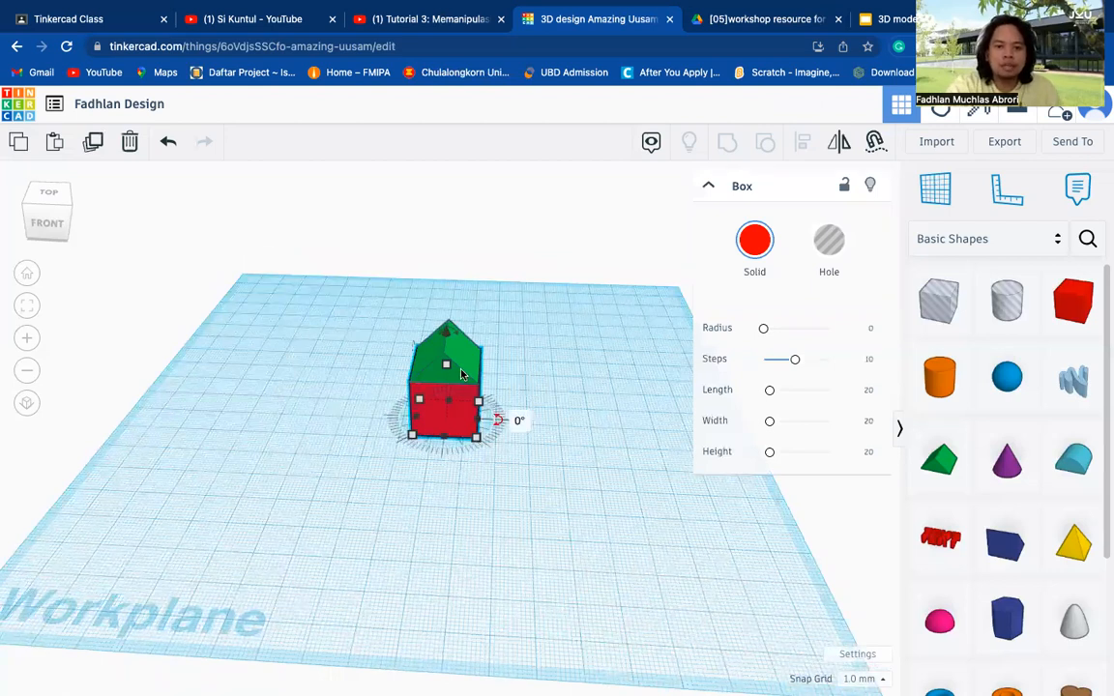
click(461, 375)
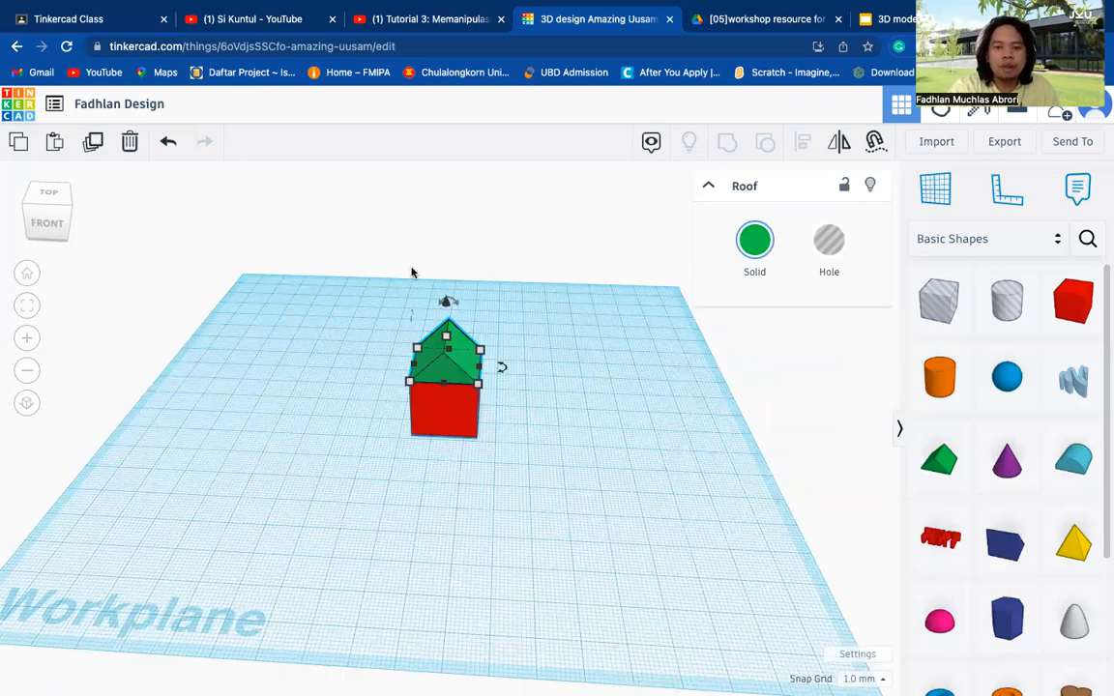
click(353, 302)
drag(592, 484, 604, 470)
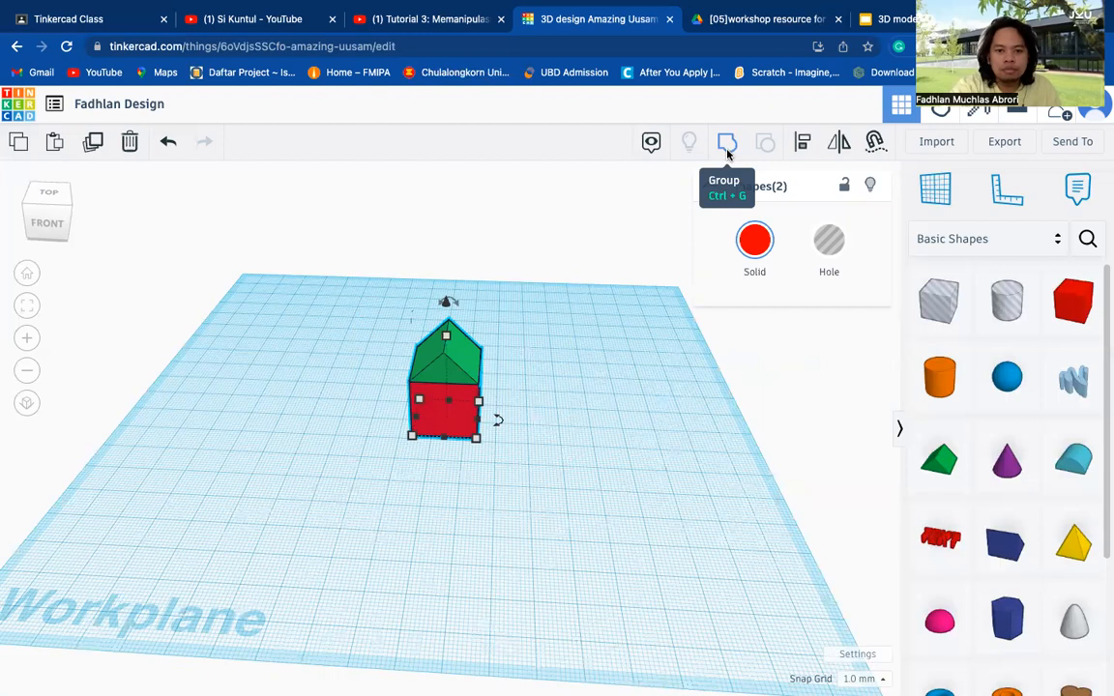
click(727, 150)
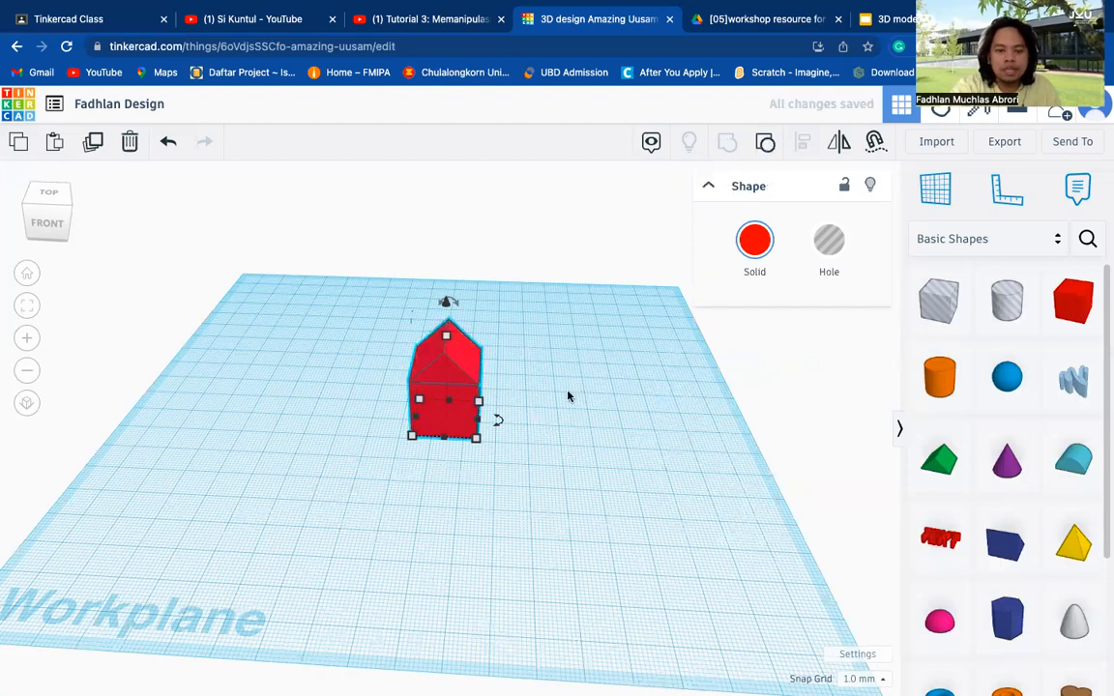
Move the grouped house across the workplane as one piece and leave it slightly left of its starting place
click(527, 426)
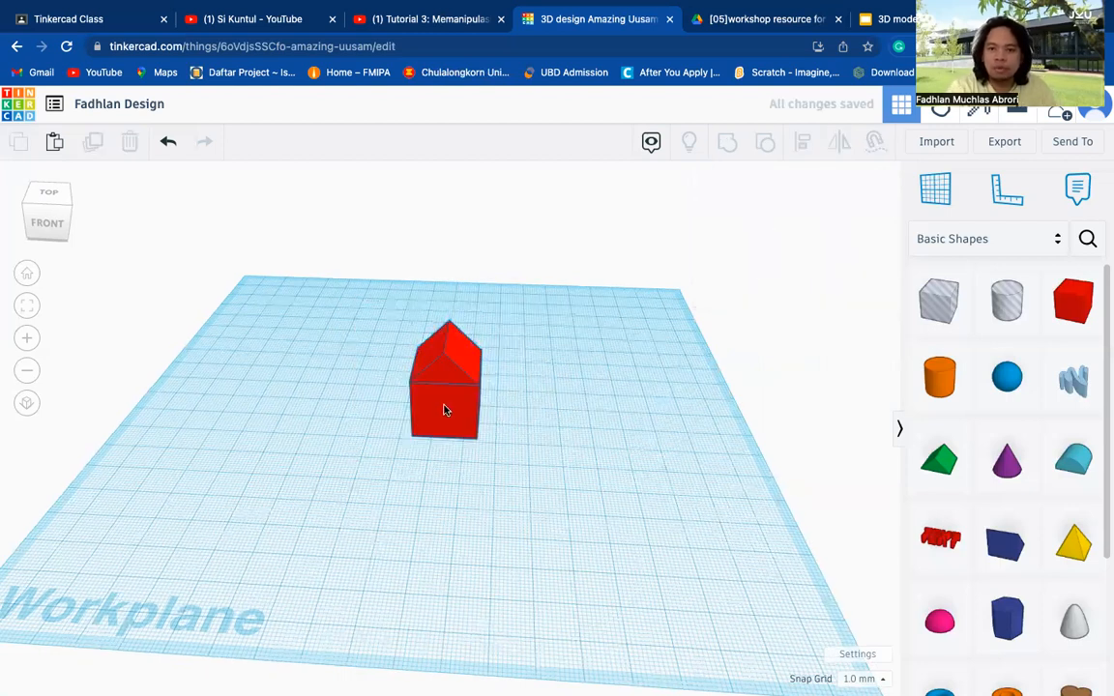
click(444, 410)
drag(462, 385, 295, 385)
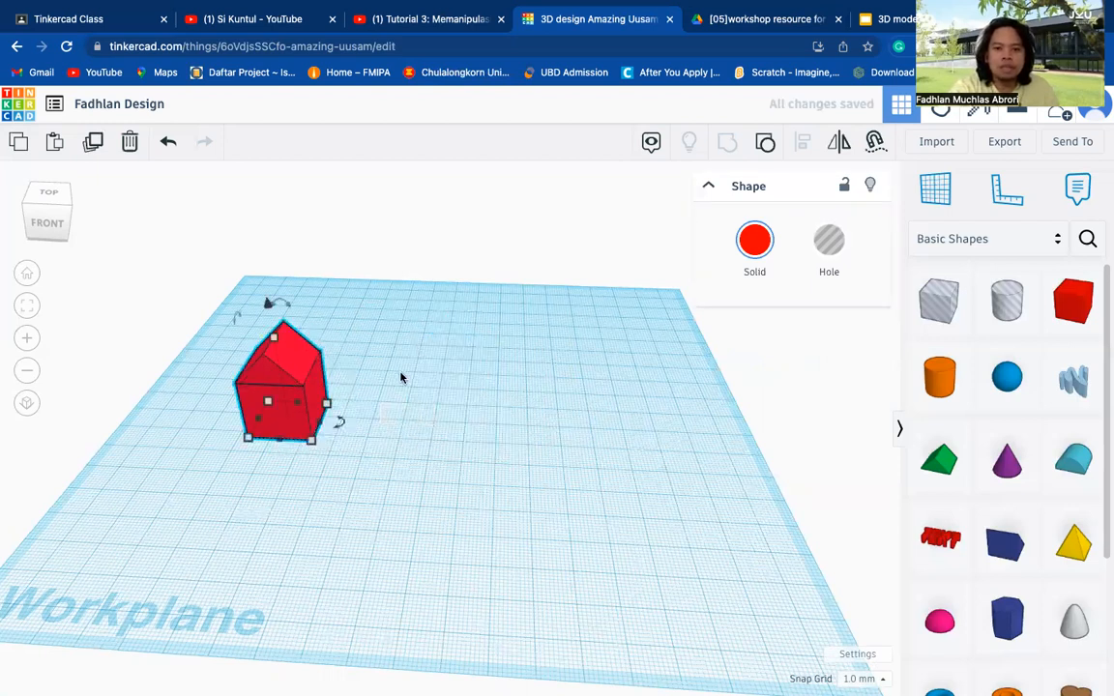
drag(400, 378, 677, 394)
drag(484, 351, 454, 367)
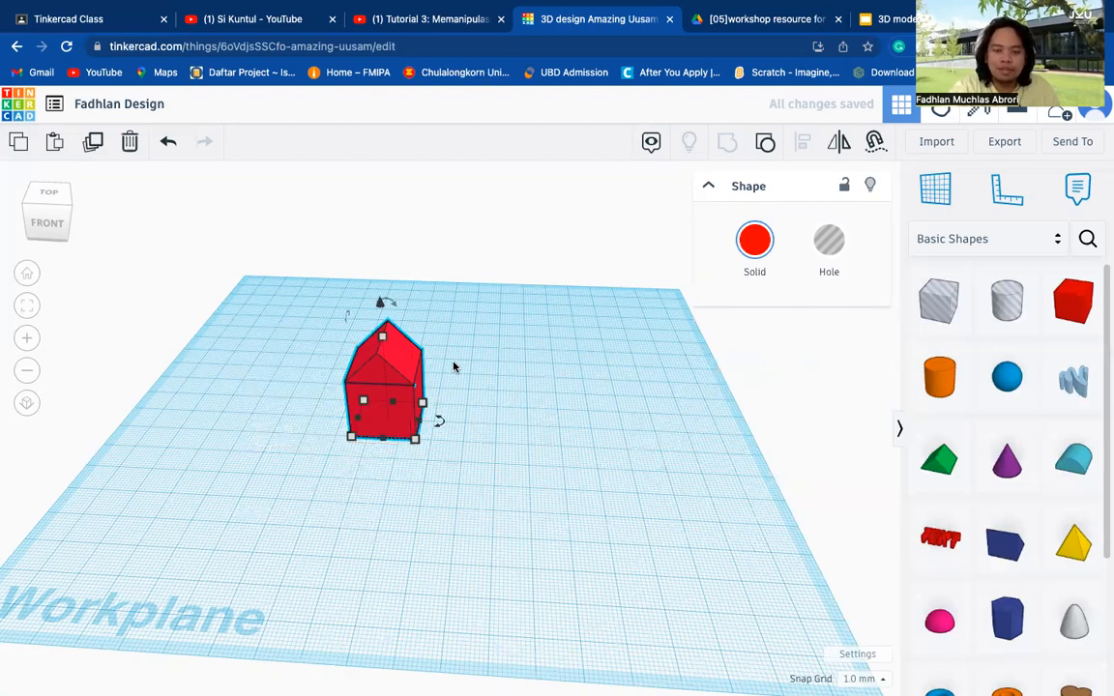
Ungroup the house and move the green roof away from the red box, well to its right
drag(312, 294, 491, 445)
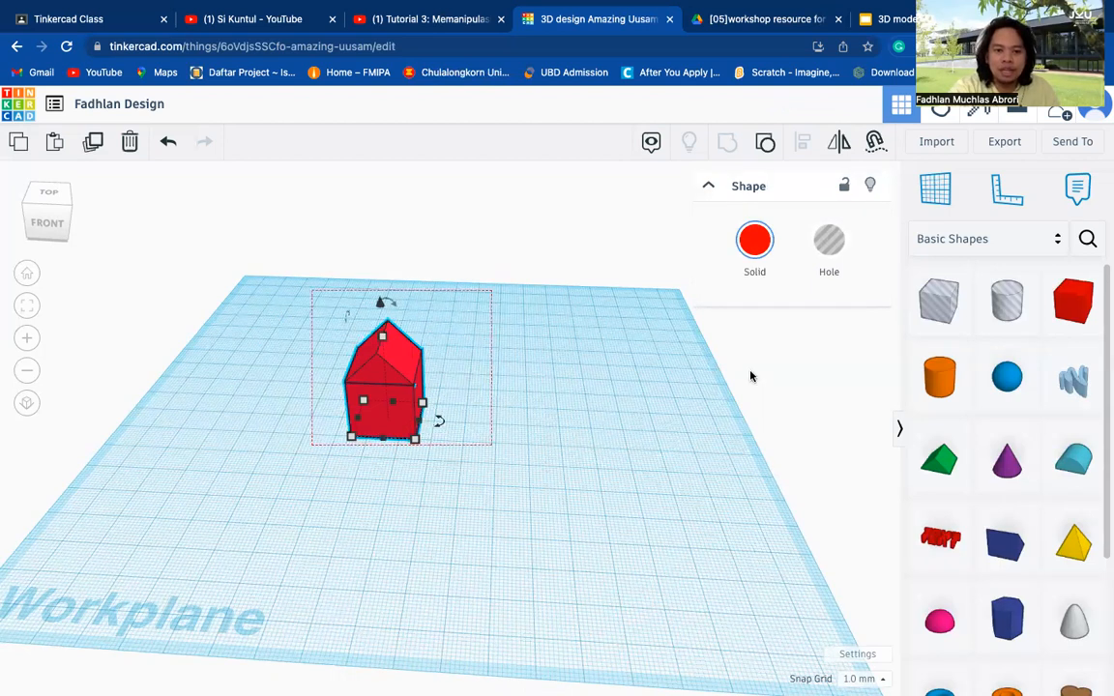
click(765, 143)
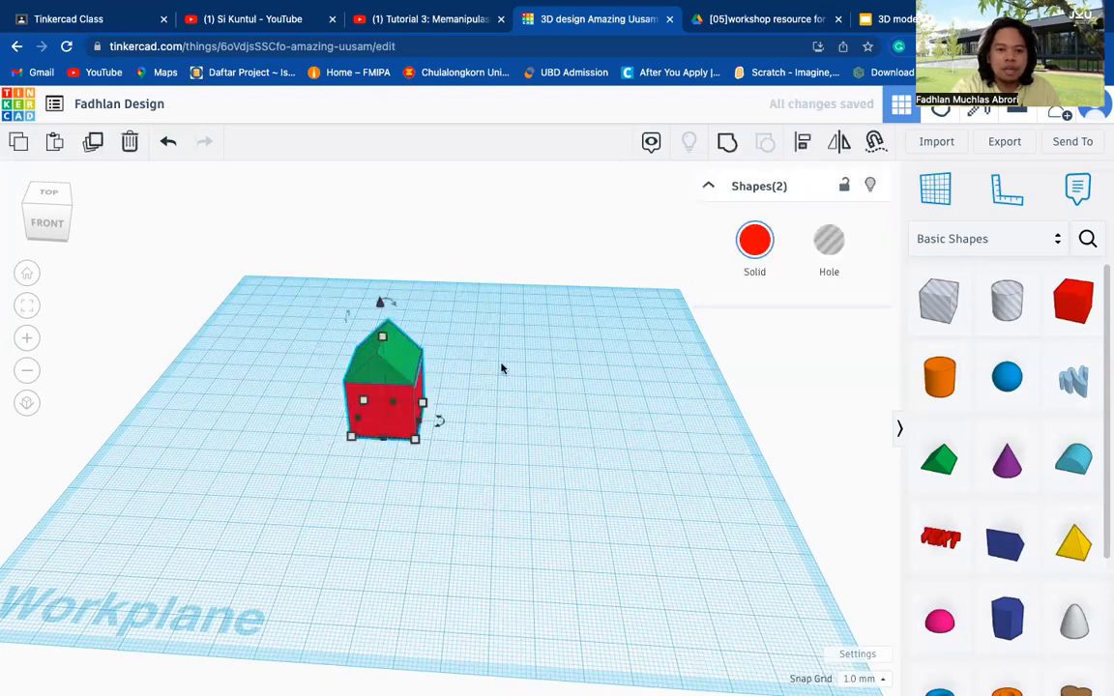
drag(375, 374, 530, 378)
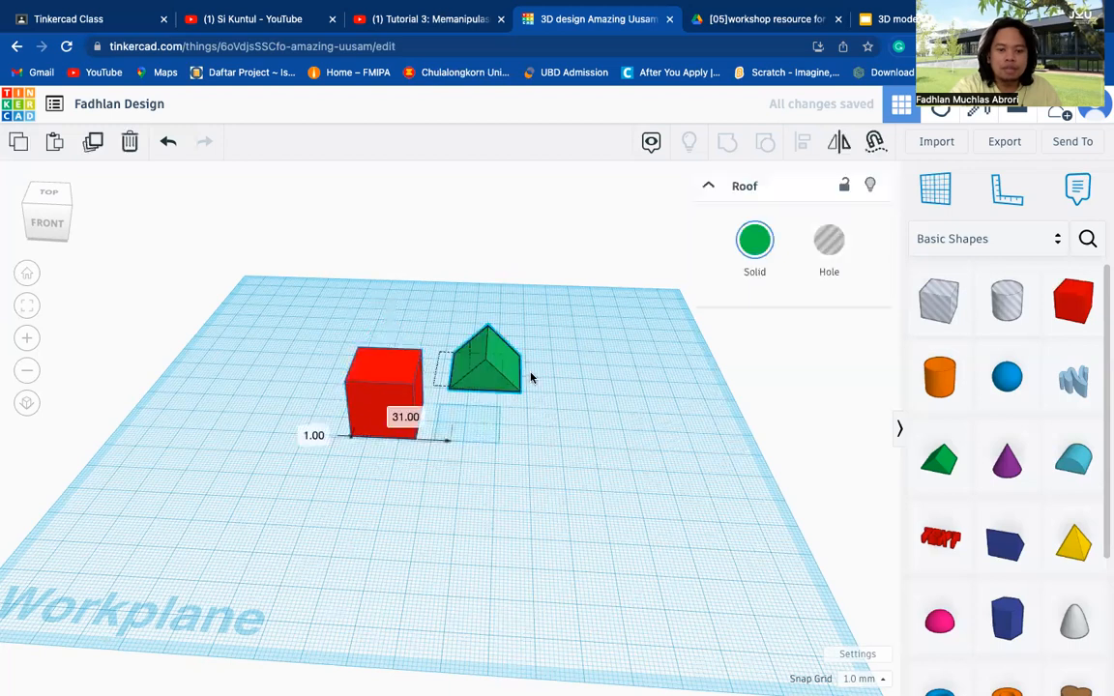
click(171, 142)
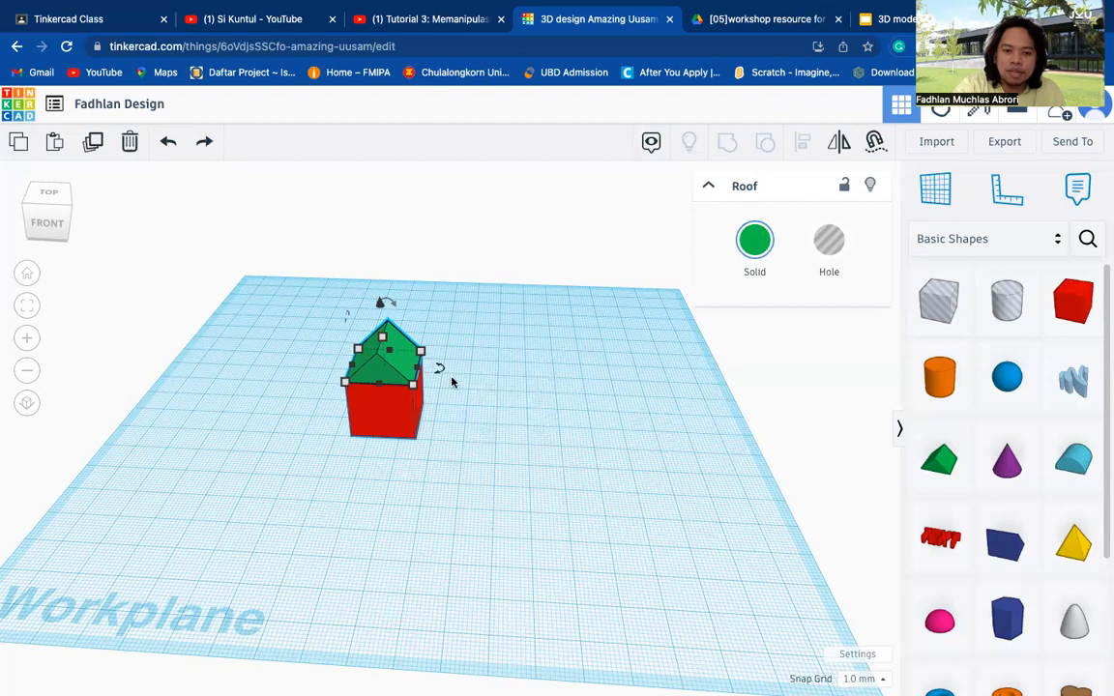
key(ctrl+y)
drag(423, 367, 639, 389)
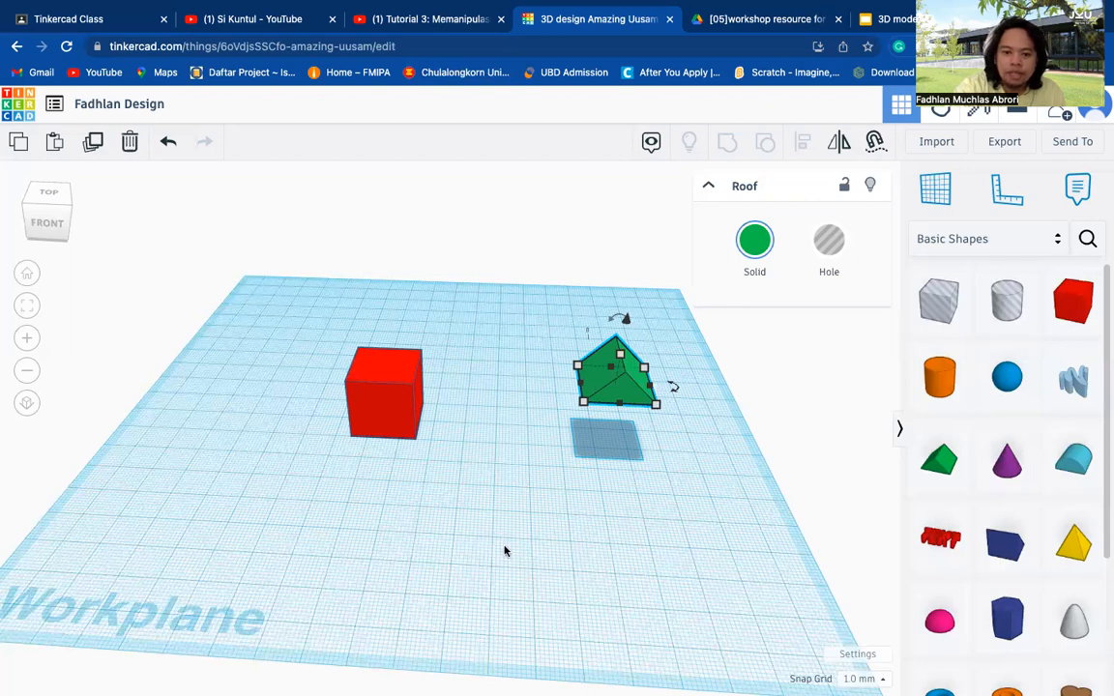
Add a blue sphere to the front of the workplane and move the red box so it overlaps the sphere's left half
click(603, 552)
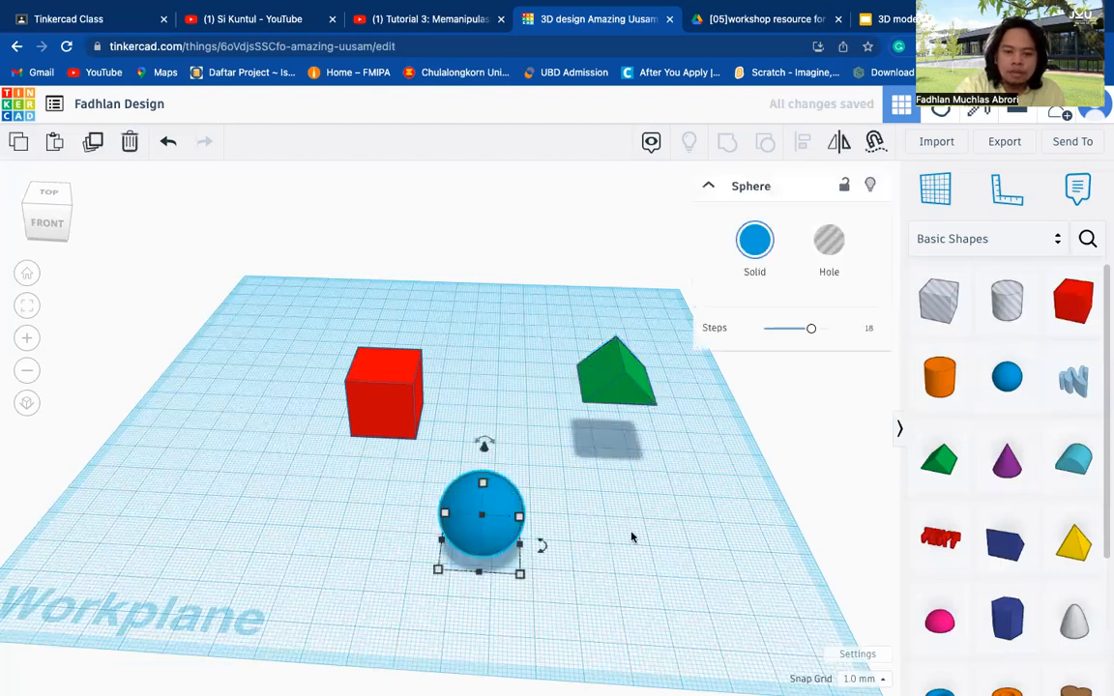
right_drag(631, 538, 532, 540)
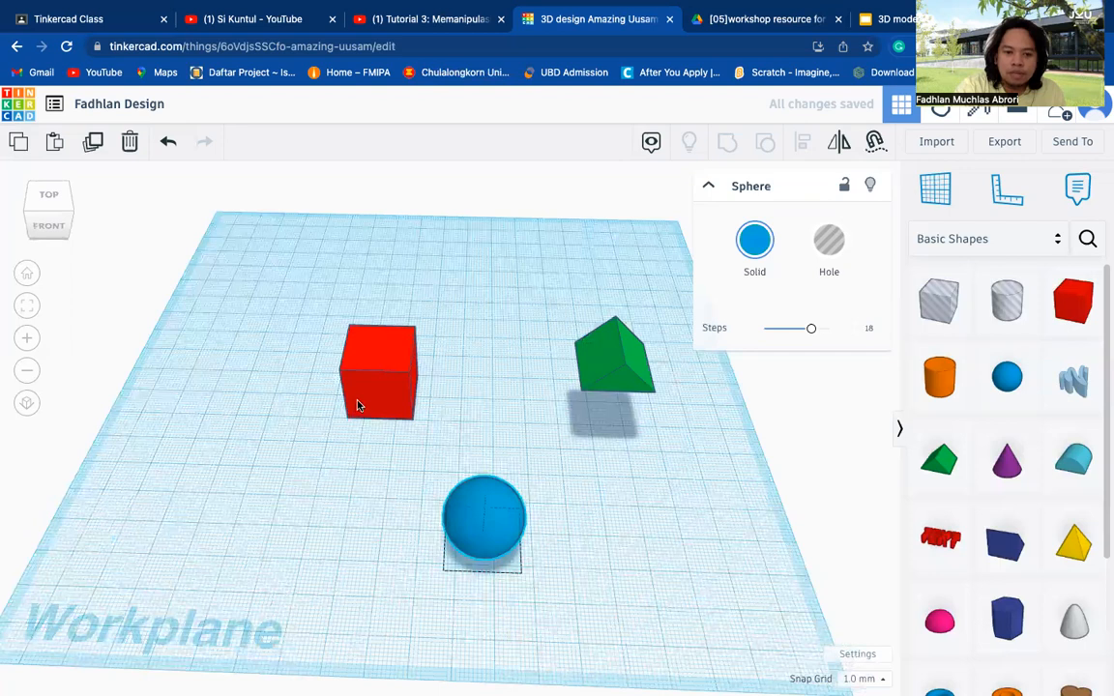
drag(377, 407, 454, 535)
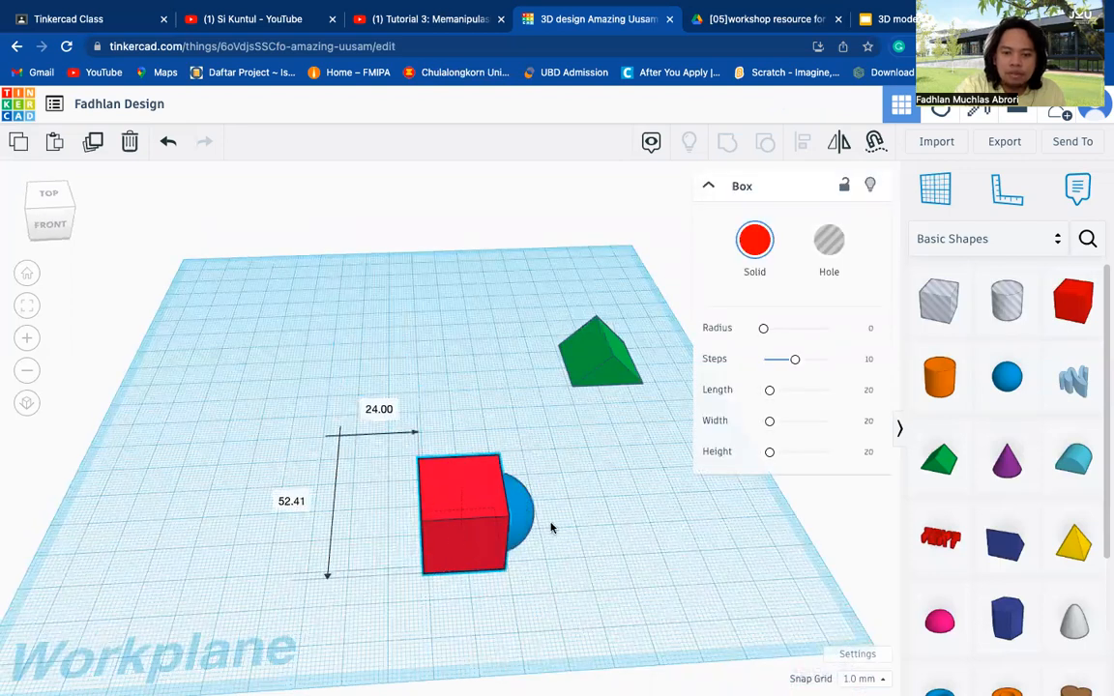
right_drag(390, 497, 398, 472)
drag(399, 479, 408, 479)
drag(436, 566, 537, 546)
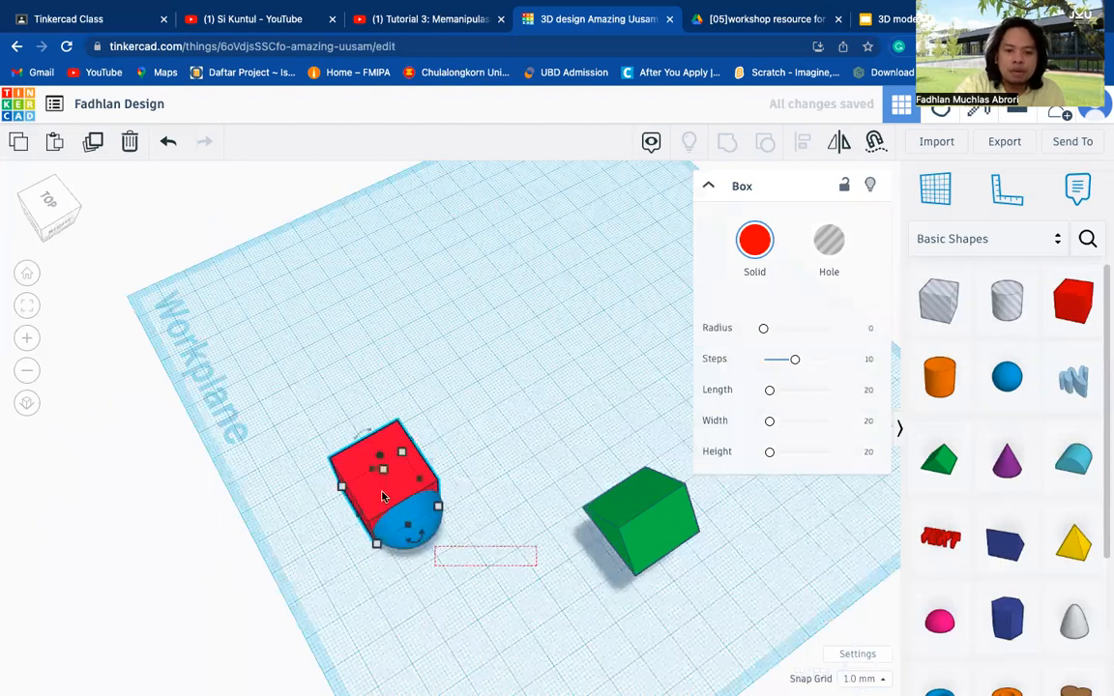
Turn the red box into a hole and examine its overlap with the sphere from several angles
click(412, 521)
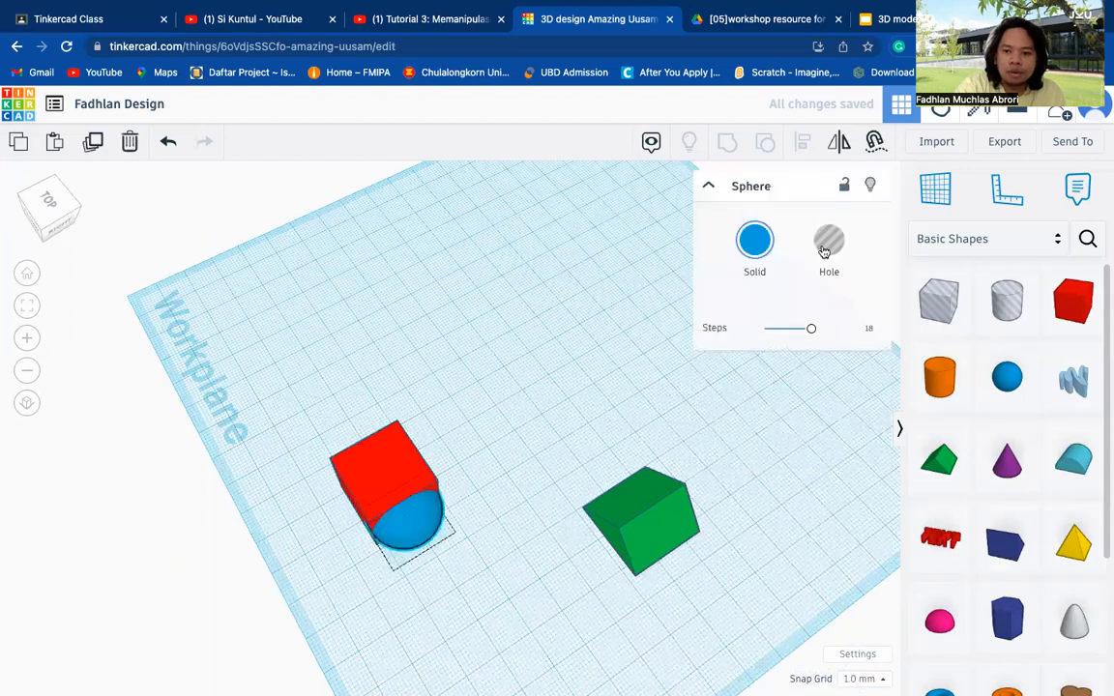
click(385, 456)
key(h)
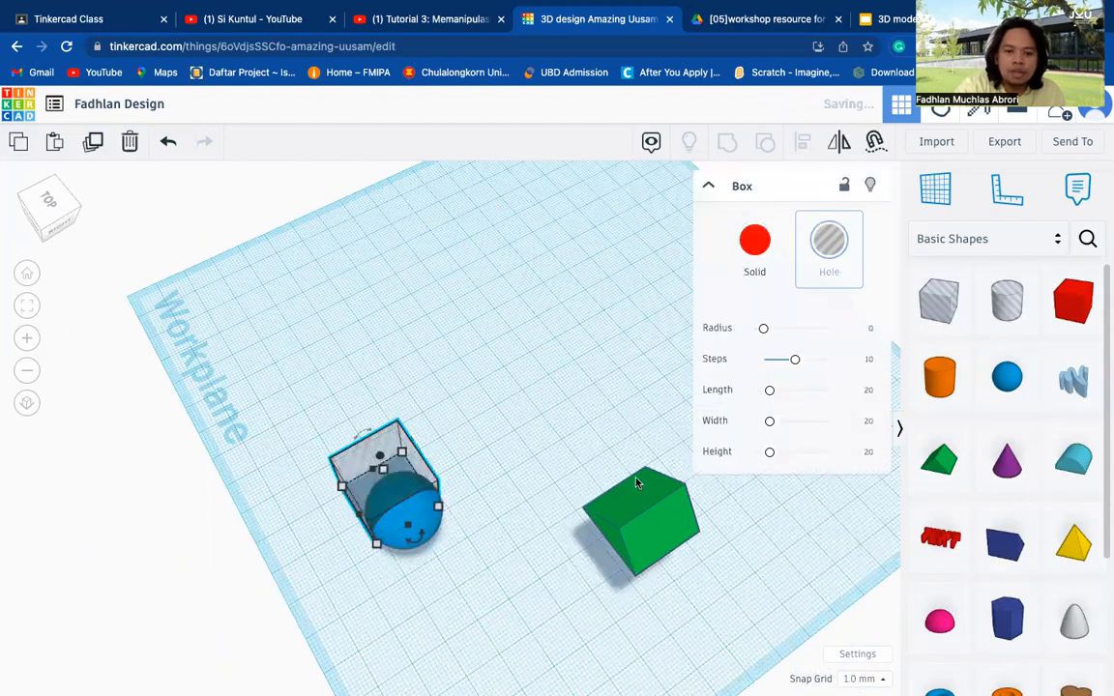
right_drag(636, 483, 604, 493)
right_drag(445, 529, 400, 463)
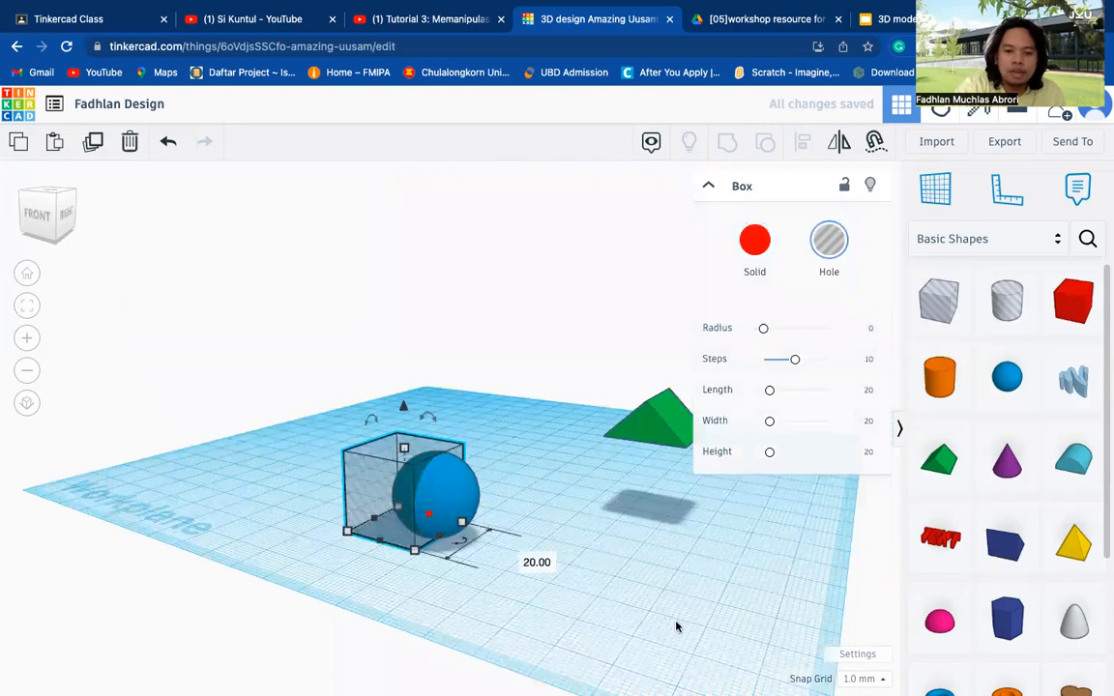
right_drag(392, 438, 442, 448)
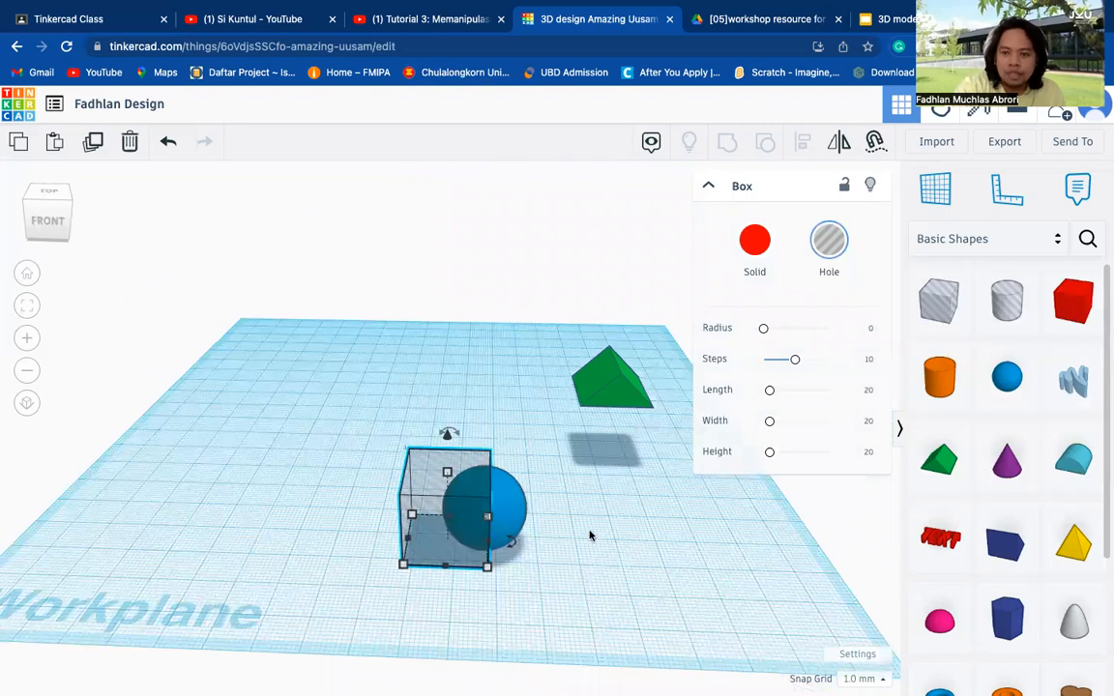
Group the hole box with the blue sphere to cut away the overlapping half, and select the resulting shape
drag(378, 390, 552, 587)
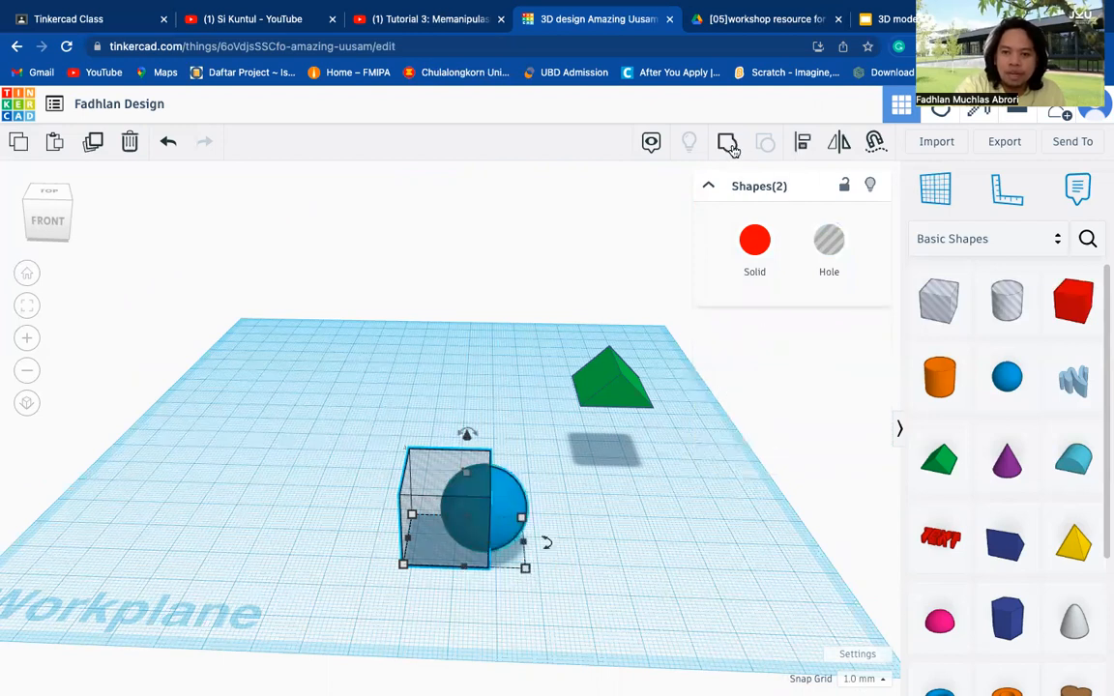
click(727, 143)
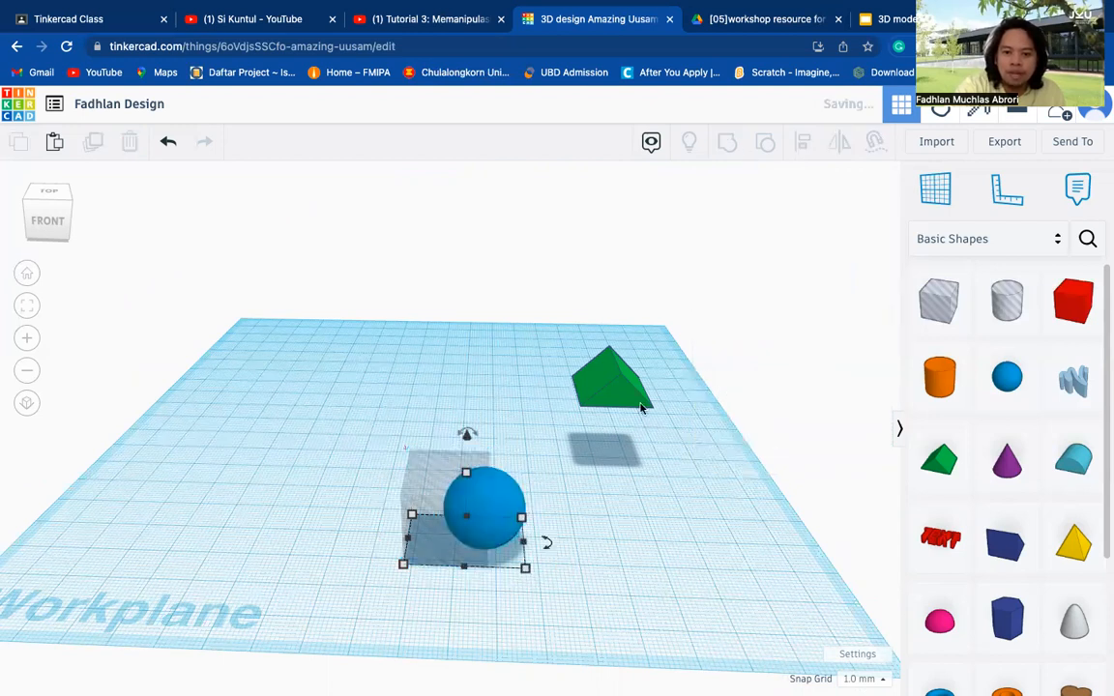
click(501, 519)
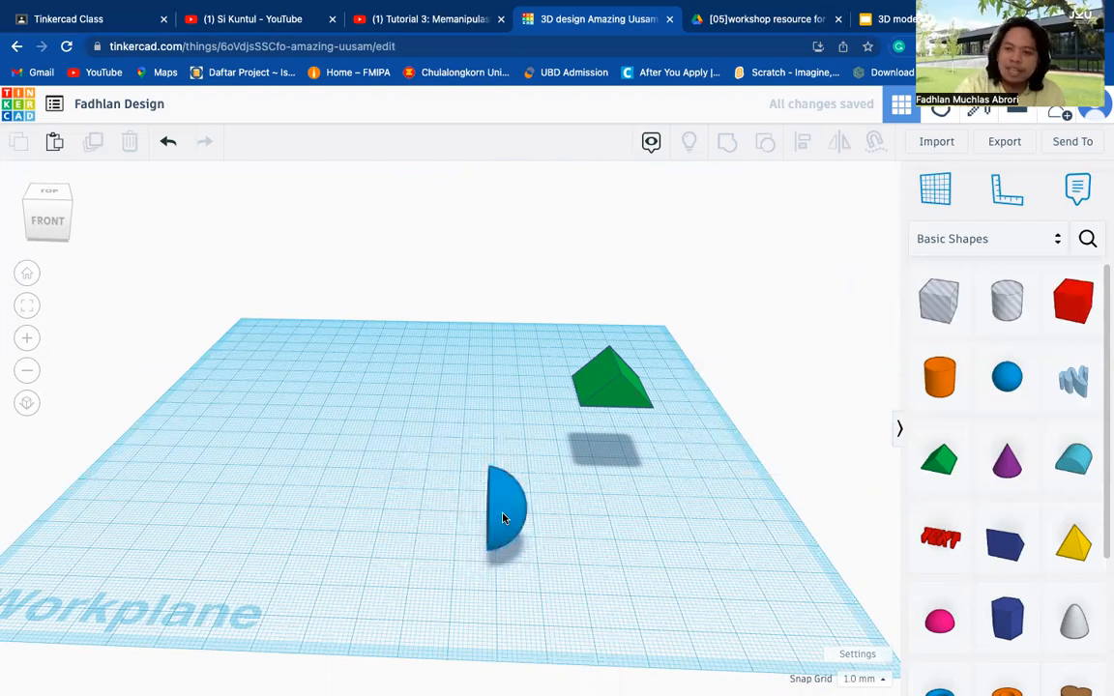
click(502, 518)
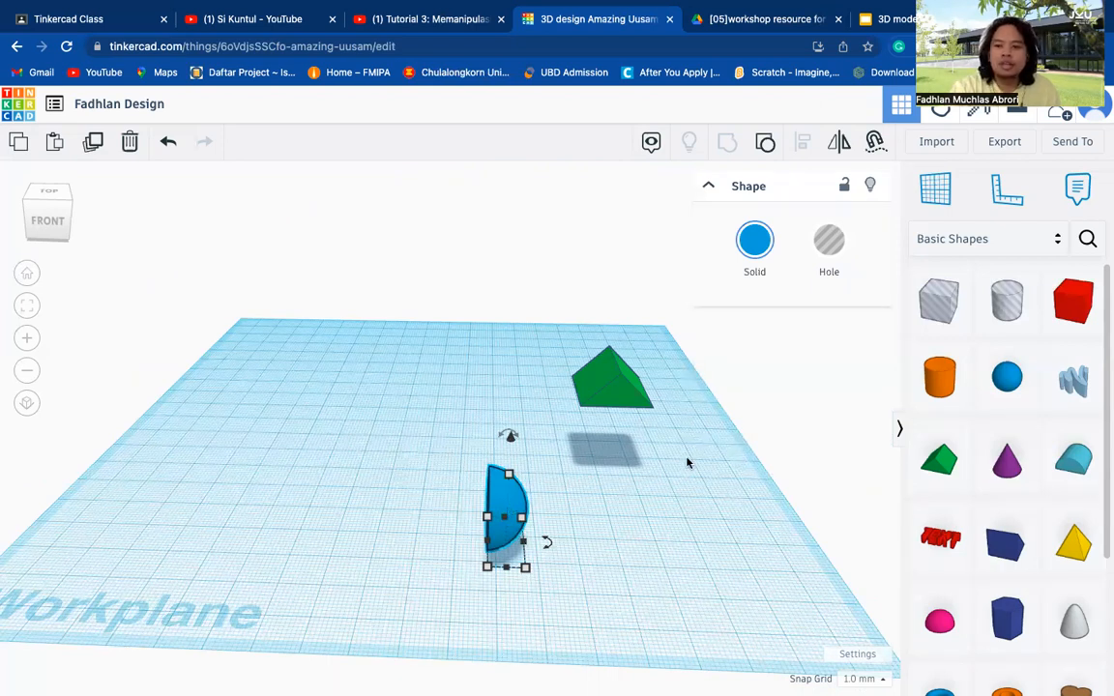
Ungroup the cut sphere, move the hole box off to its left, and make the box a solid again
click(767, 143)
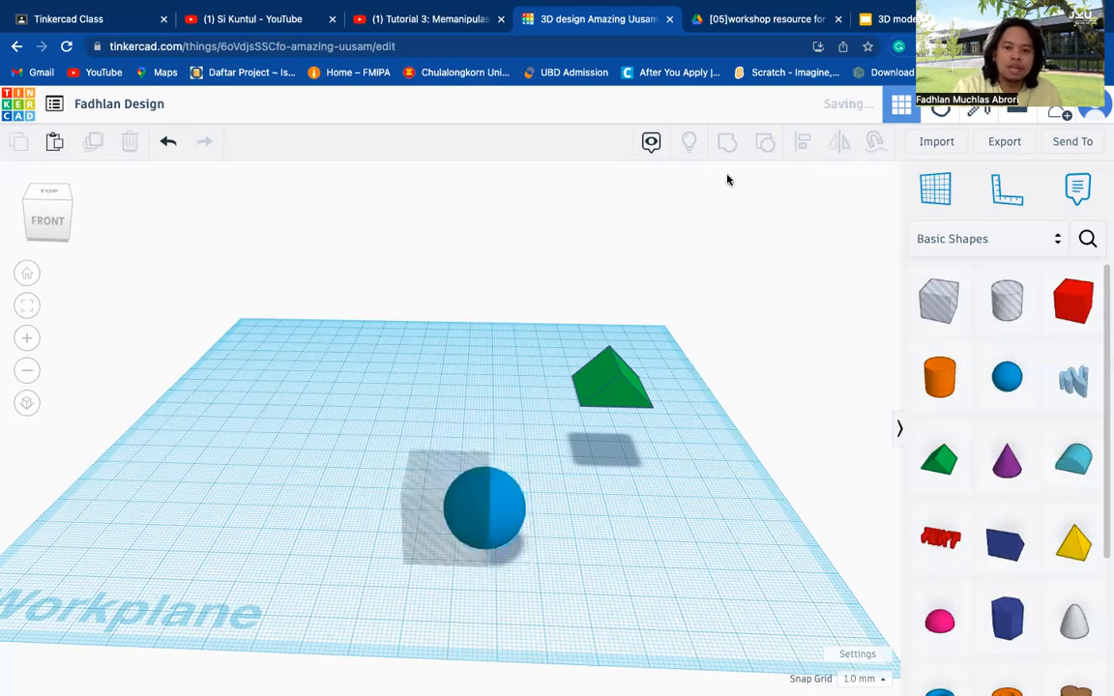
click(604, 492)
drag(394, 507, 272, 505)
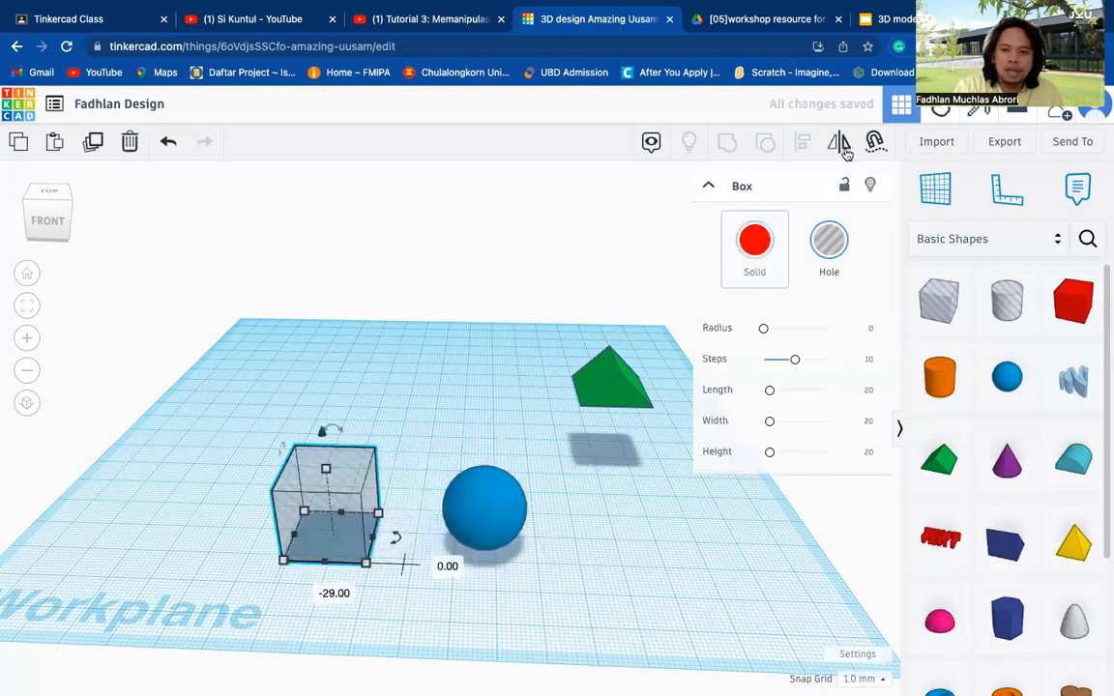
click(771, 248)
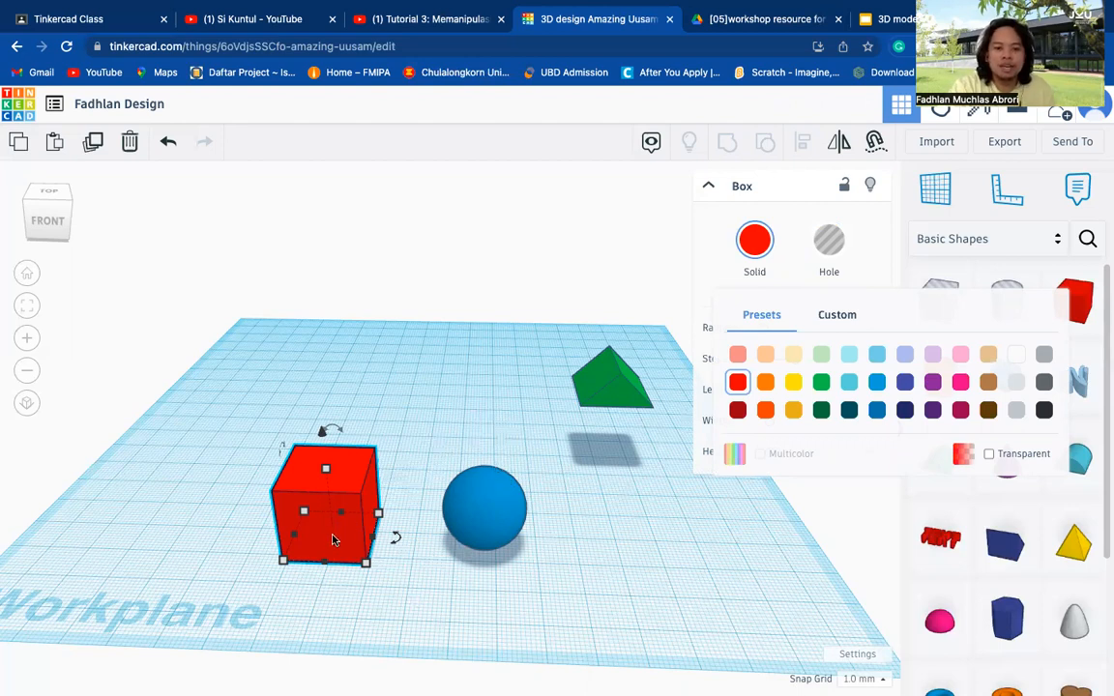
Move the solid red box back so it overlaps the left half of the sphere, and deselect it
drag(333, 539, 460, 546)
drag(612, 575, 556, 586)
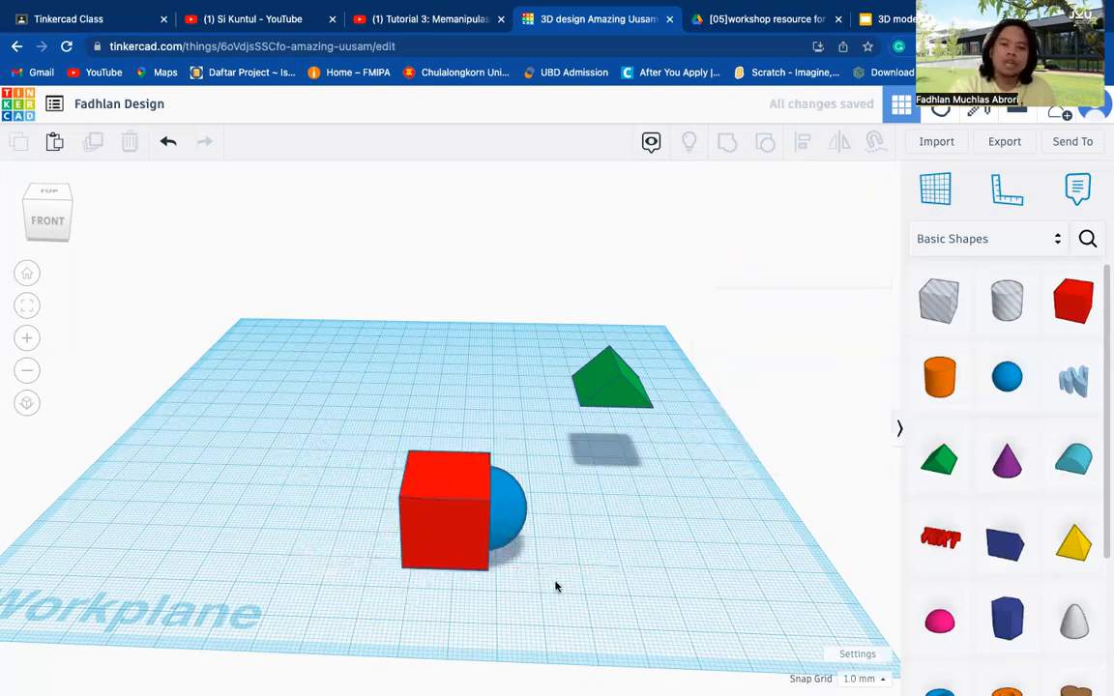
mouse_move(599, 540)
right_down()
mouse_move(530, 532)
mouse_move(502, 513)
mouse_move(819, 520)
right_up()
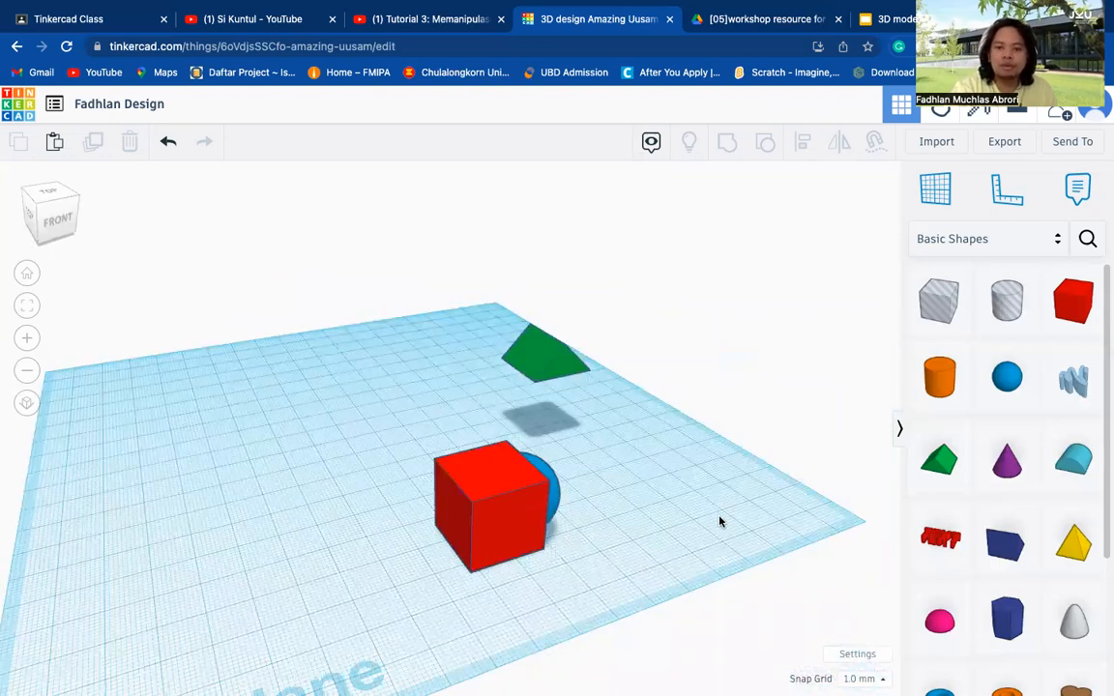
Select the red box and the overlapping sphere together
drag(447, 464, 518, 535)
click(652, 142)
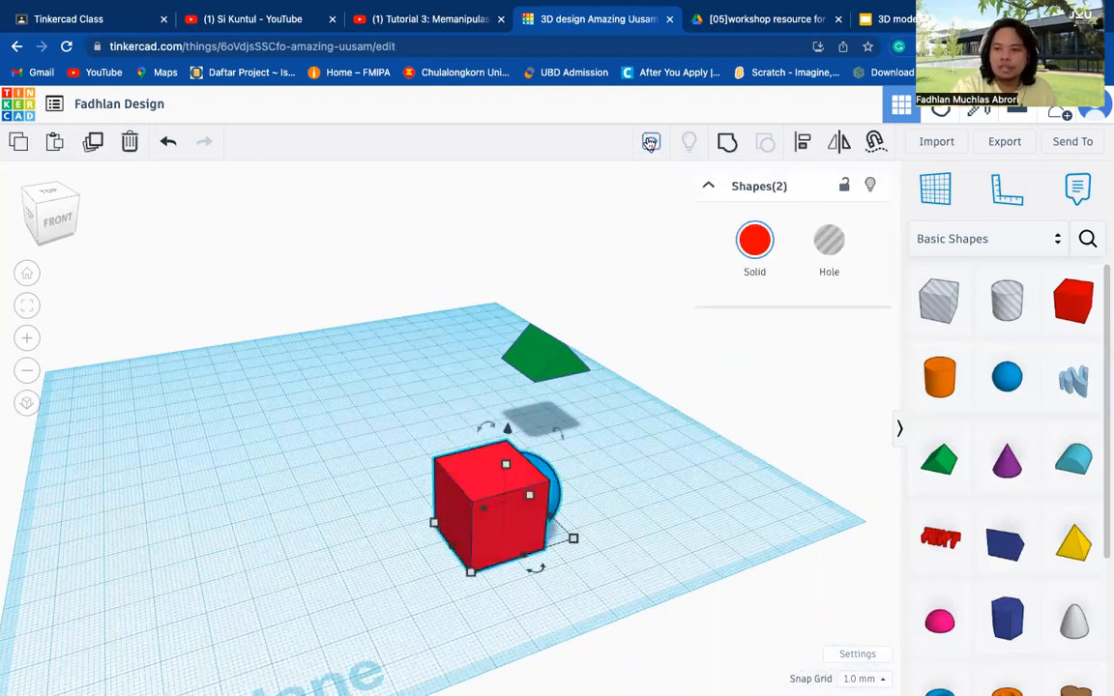